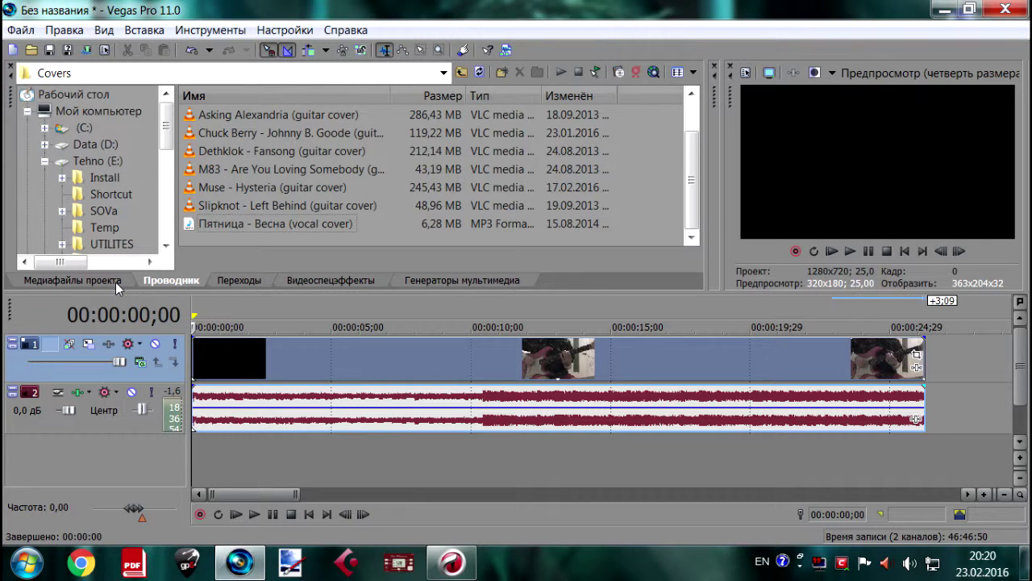
# View the media files used in the project, and return to the file explorer listing.
pyautogui.click(72, 281)
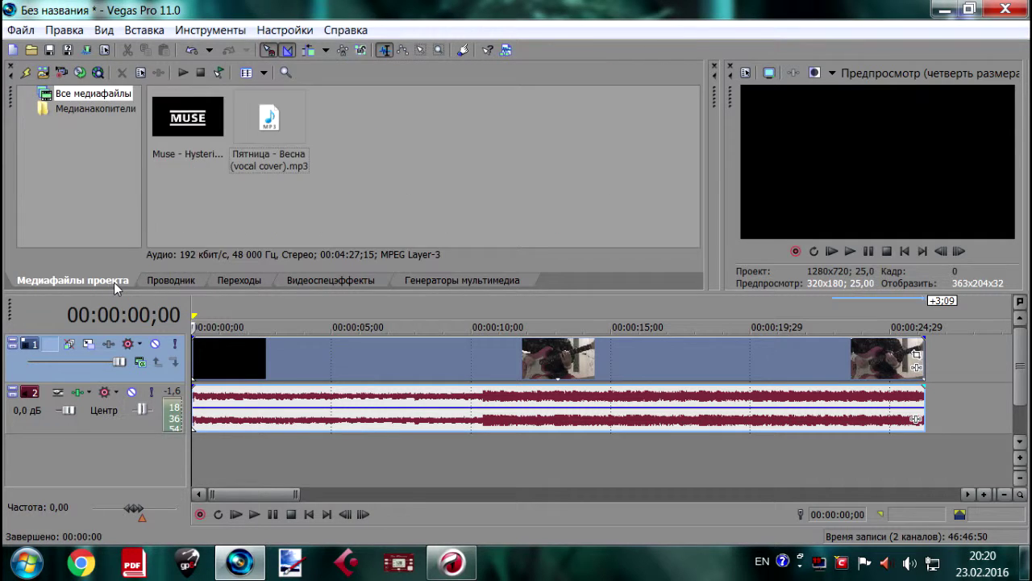
pyautogui.click(179, 280)
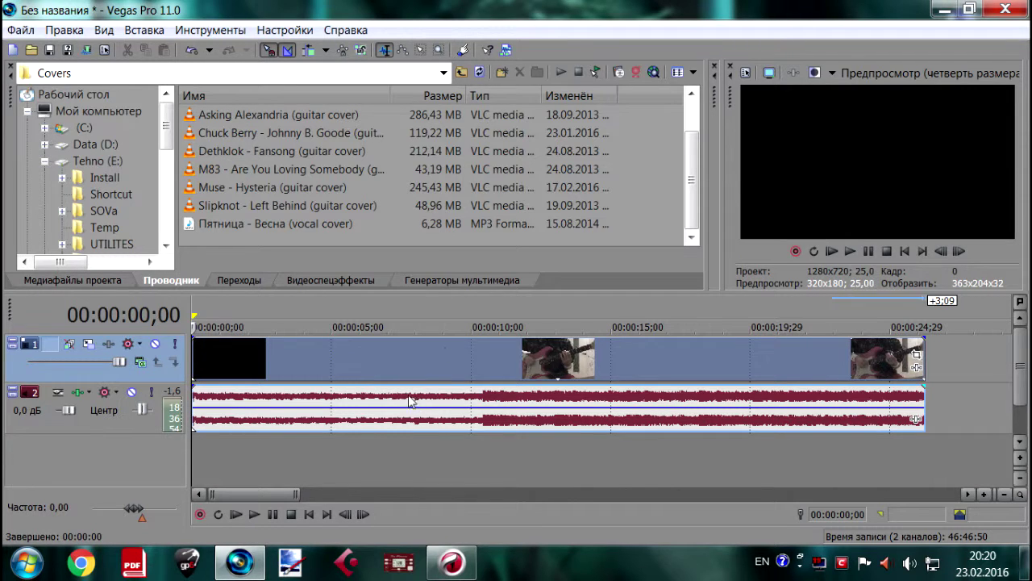
# Turn on Ignore Event Grouping and shift only the video event 1;13 later, leaving its audio in place.
pyautogui.click(361, 52)
pyautogui.moveTo(406, 357); pyautogui.dragTo(447, 354)
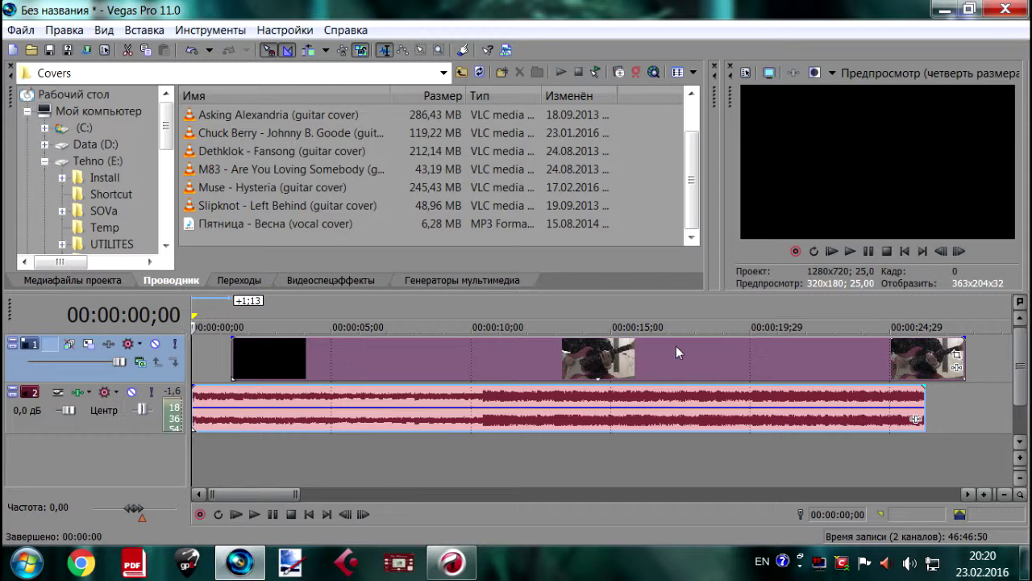
# Turn off Ignore Event Grouping, shift the video and audio events together 1;08 later, and move them back.
pyautogui.click(360, 52)
pyautogui.moveTo(425, 360); pyautogui.dragTo(461, 362)
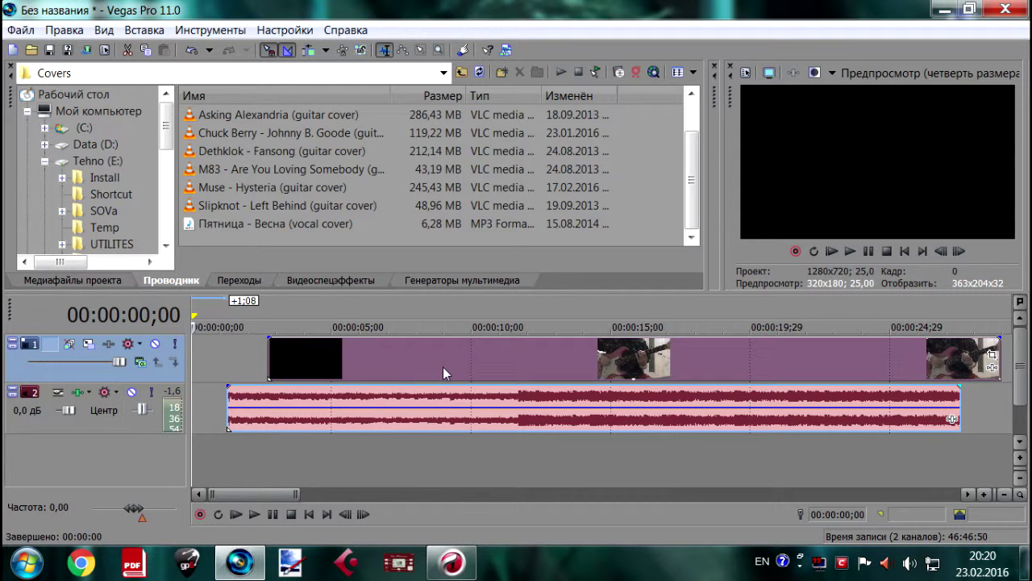
pyautogui.moveTo(474, 371); pyautogui.dragTo(426, 371)
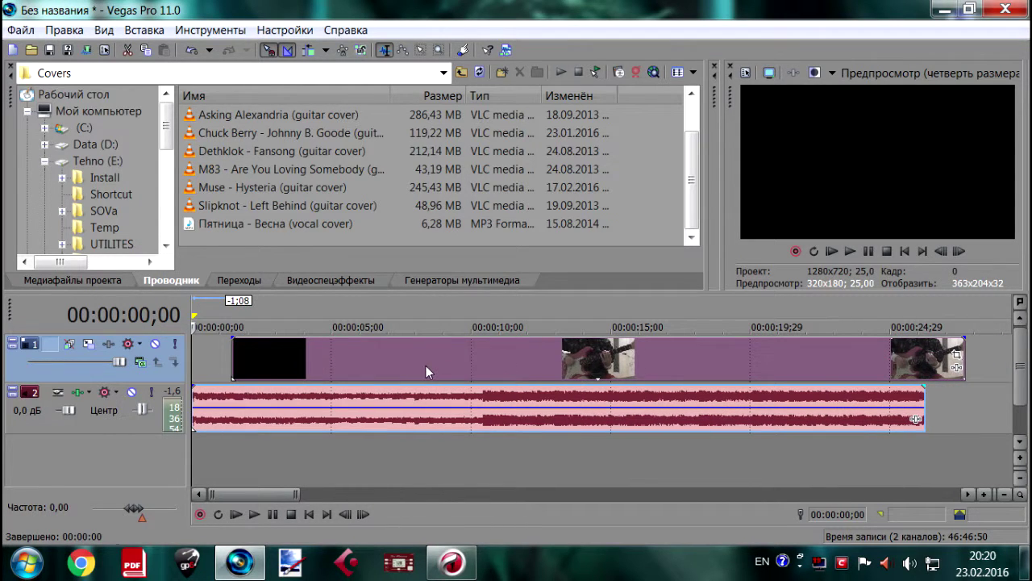
# Ignore event grouping, move only the video event 1;13 earlier to the project start, and turn grouping back on.
pyautogui.click(361, 50)
pyautogui.moveTo(423, 367); pyautogui.dragTo(387, 359)
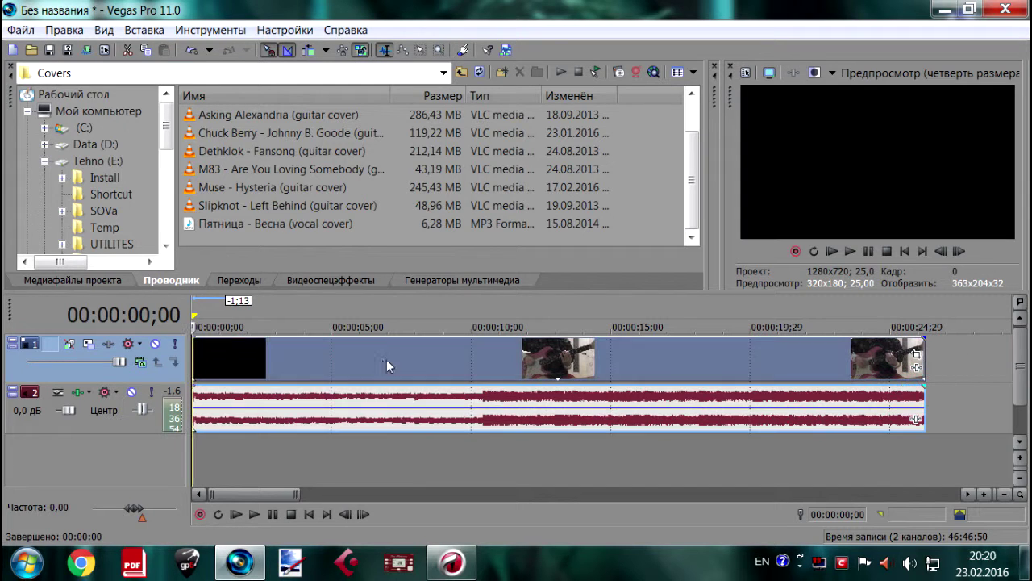
pyautogui.click(358, 53)
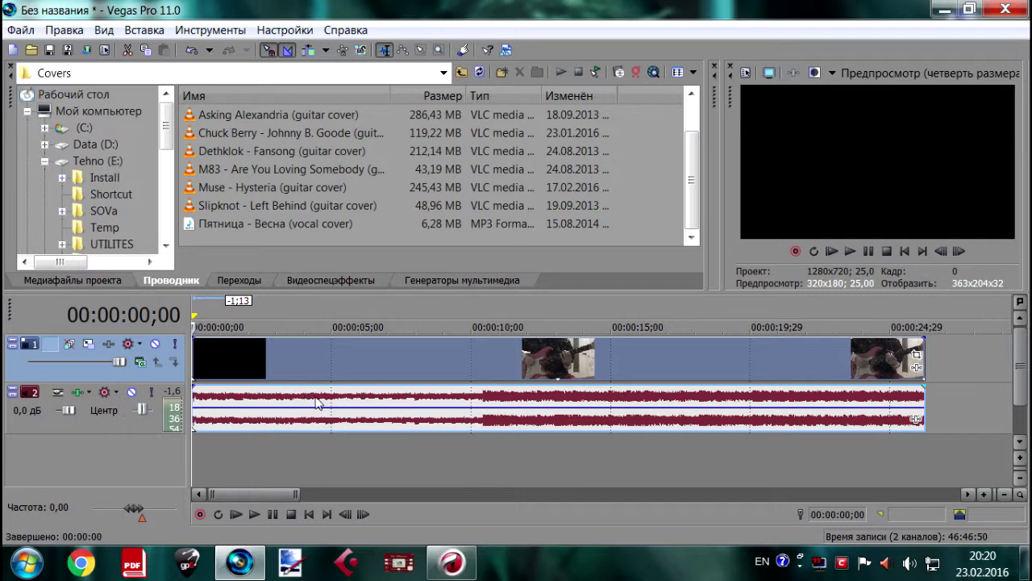
# Ignore event grouping, shift only the video event 1;03 later, and reverse the shift.
pyautogui.click(331, 363)
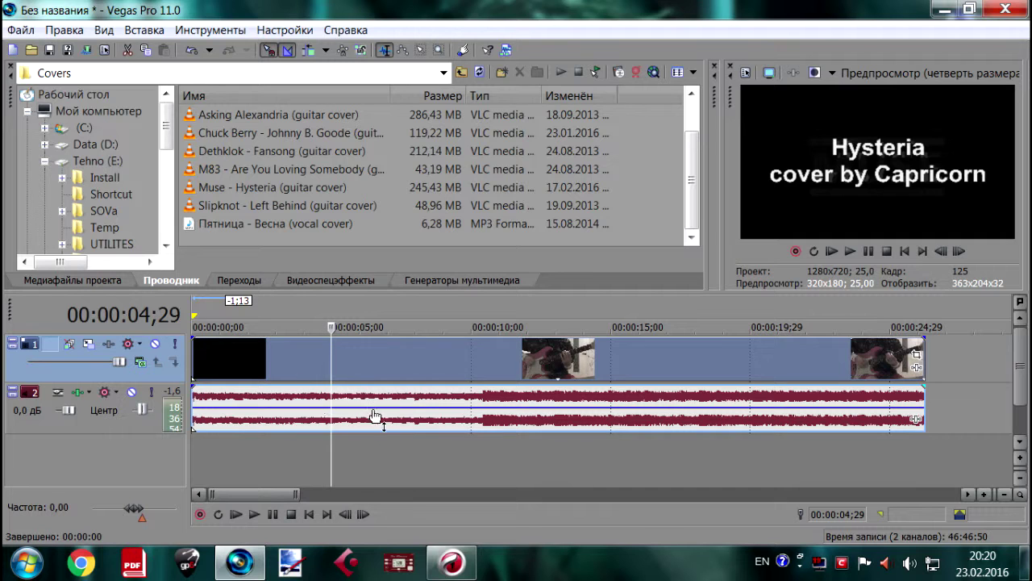
pyautogui.click(361, 51)
pyautogui.moveTo(371, 367); pyautogui.dragTo(403, 366)
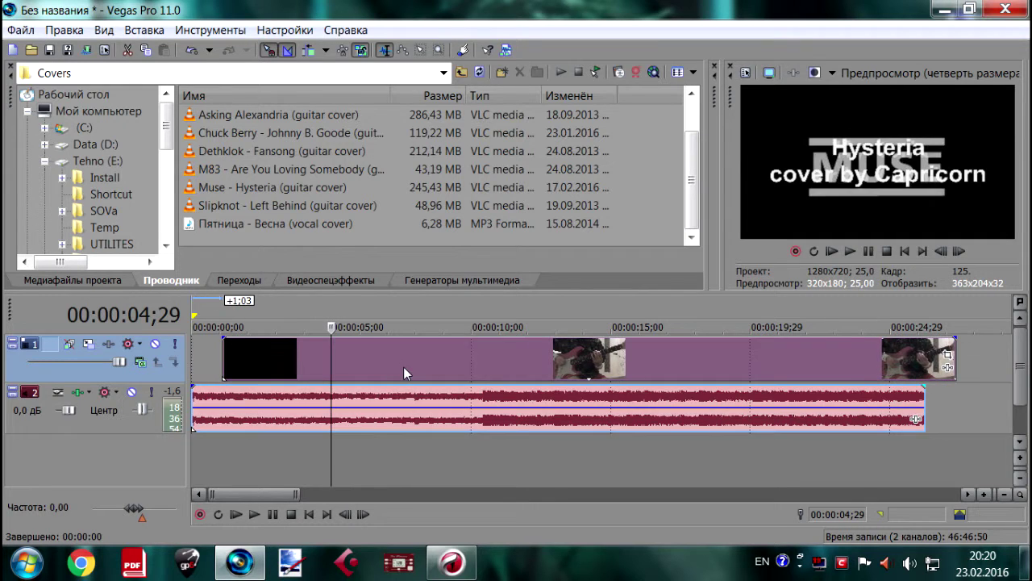
pyautogui.hotkey('ctrl', 'z')
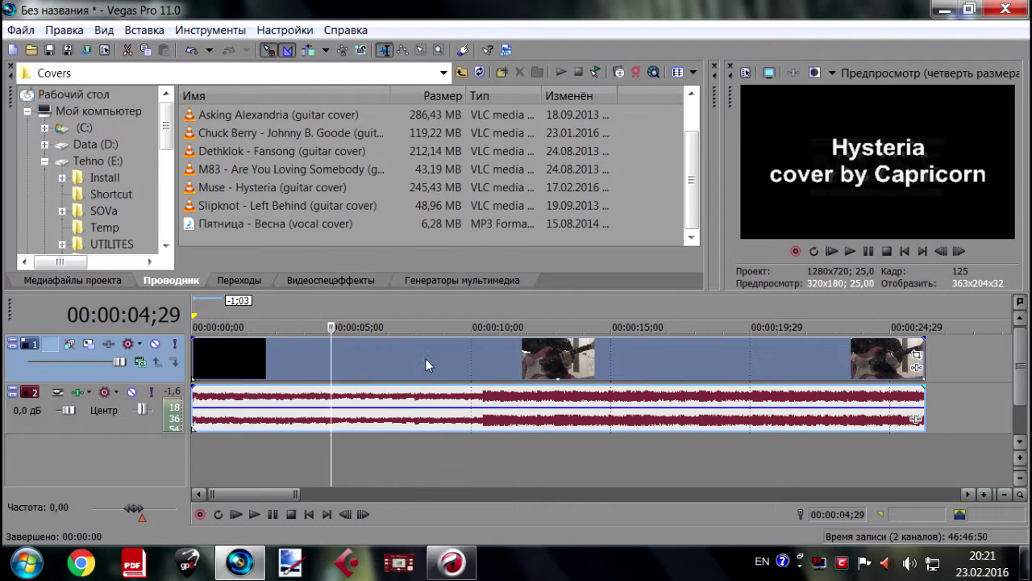
# Place the playback cursor at 00:00:21;14 and select only the audio event.
pyautogui.click(813, 357)
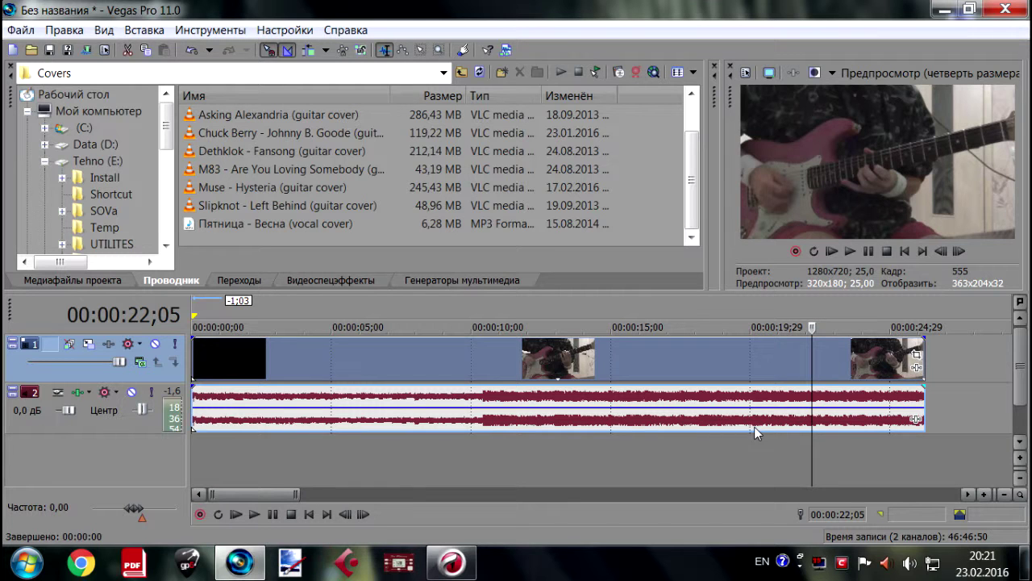
pyautogui.click(793, 356)
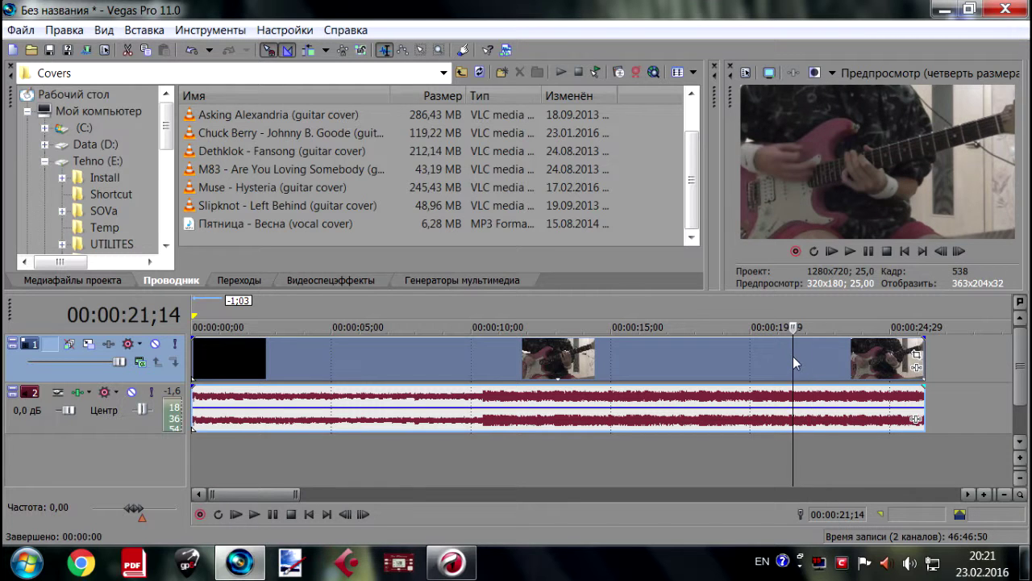
pyautogui.click(820, 454)
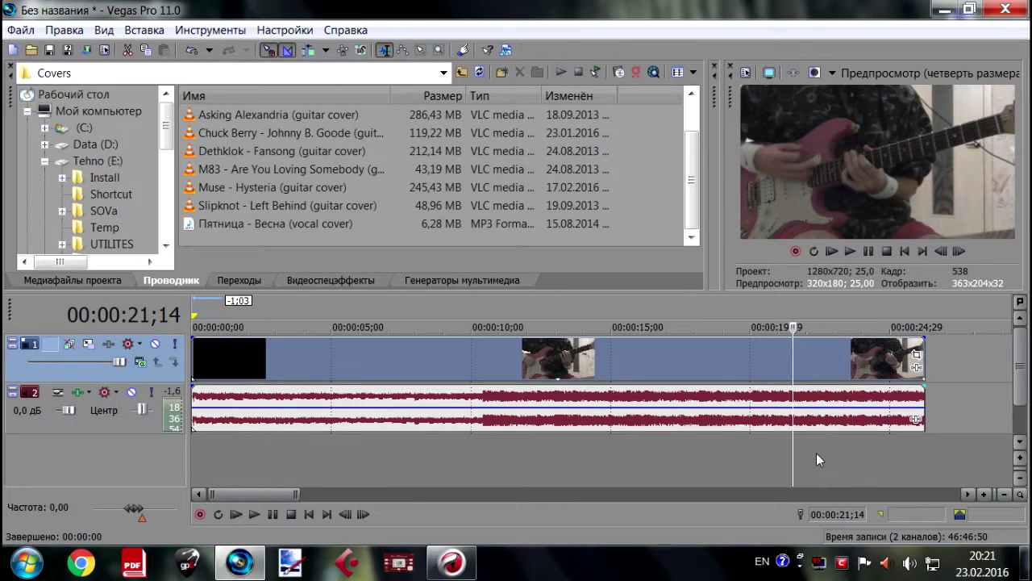
pyautogui.moveTo(829, 415); pyautogui.dragTo(815, 398)
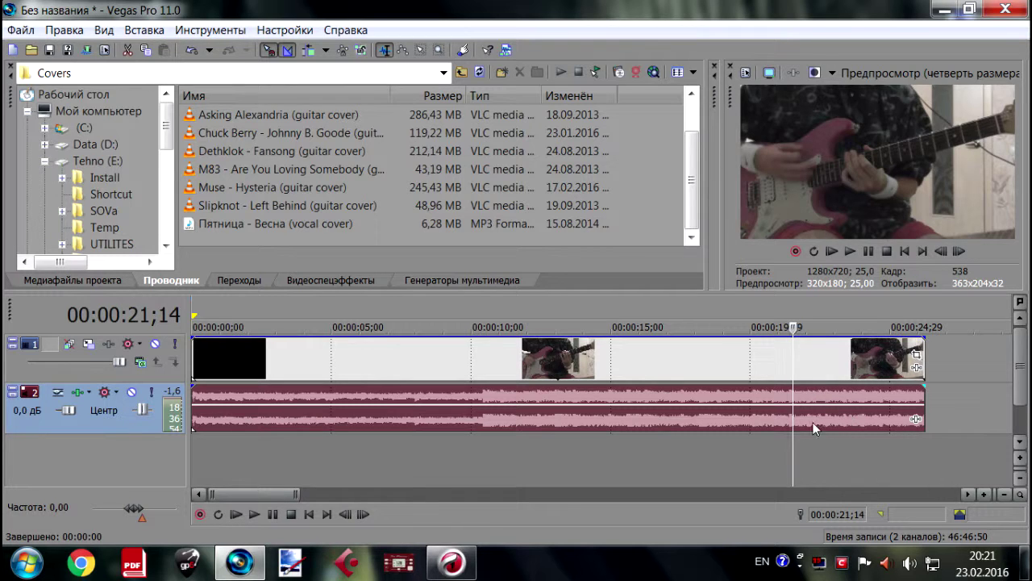
# Split the video event at 00:00:07;04.
pyautogui.click(366, 359)
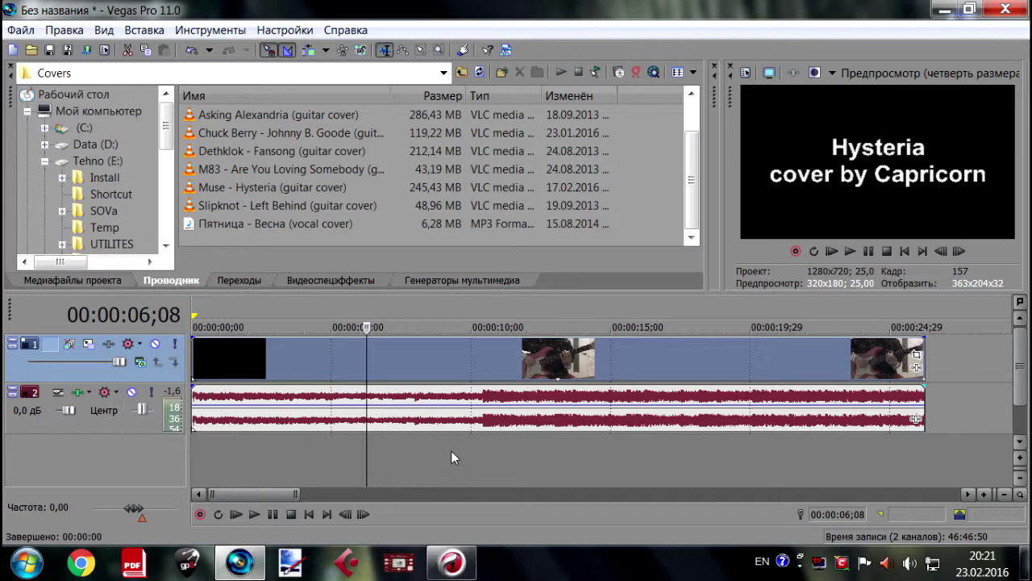
pyautogui.click(391, 361)
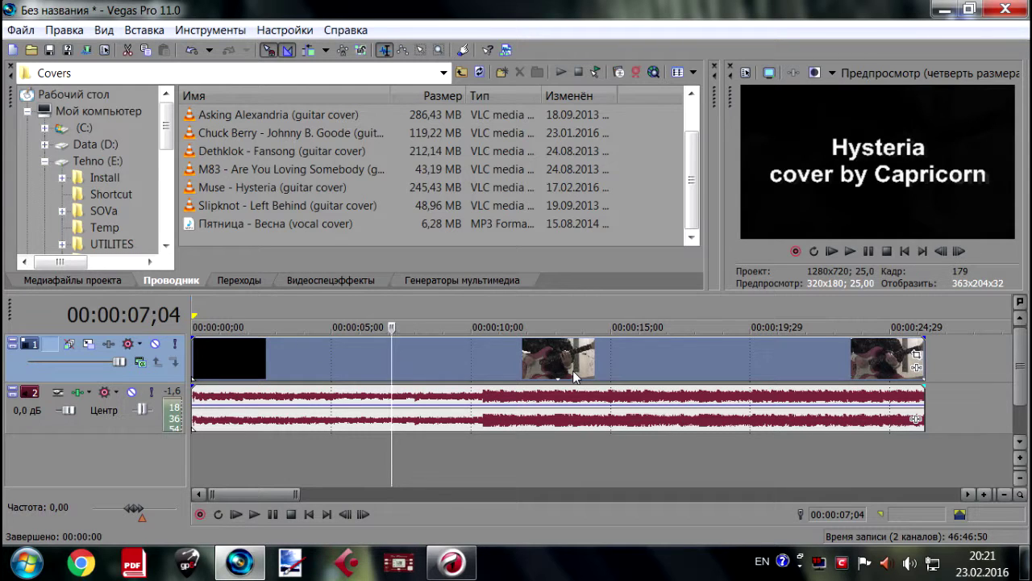
pyautogui.press('s')
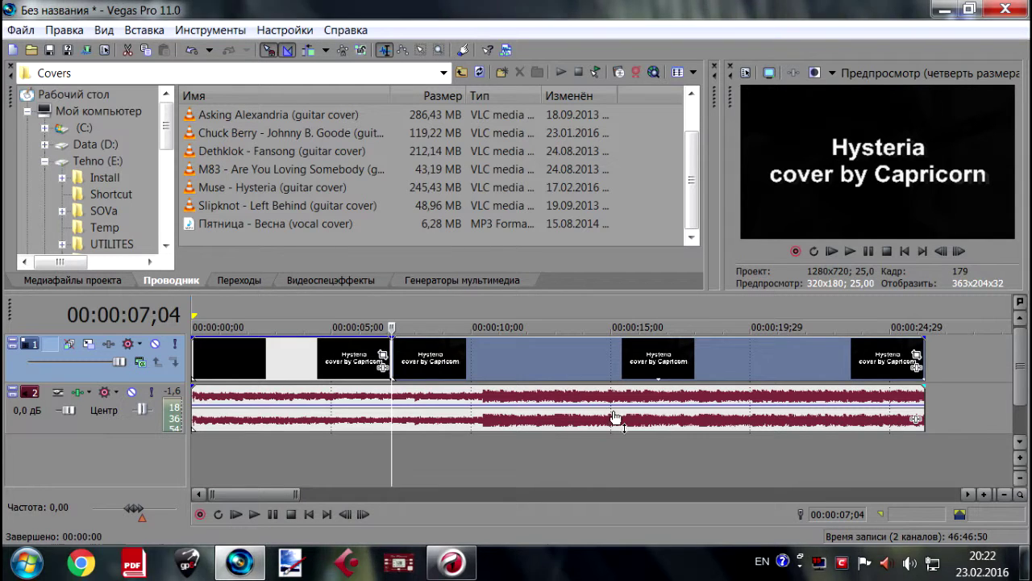
# Move the second video piece 1;19 later to leave a gap after the first piece.
pyautogui.moveTo(465, 358); pyautogui.dragTo(465, 362)
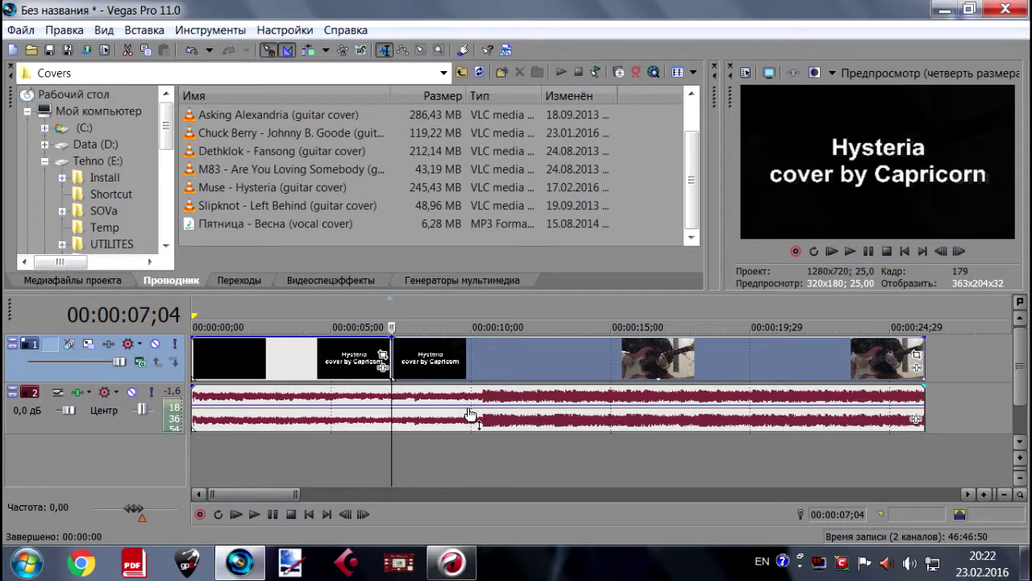
pyautogui.moveTo(437, 369)
pyautogui.mouseDown()
pyautogui.moveTo(483, 359)
pyautogui.moveTo(433, 383)
pyautogui.moveTo(441, 358)
pyautogui.moveTo(450, 371)
pyautogui.moveTo(429, 361)
pyautogui.moveTo(438, 355)
pyautogui.mouseUp()
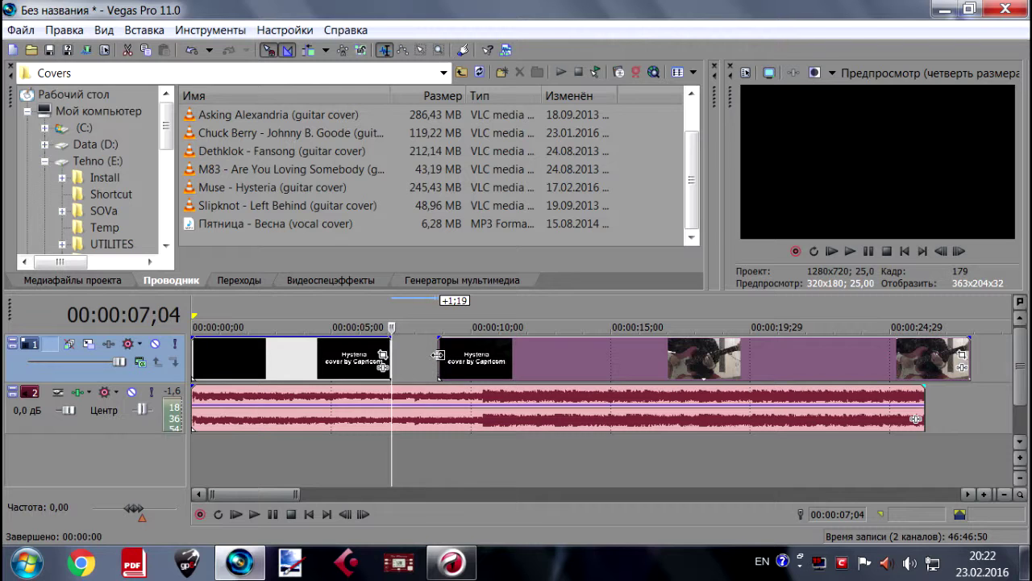
# Try adjusting the starting edge of the second video piece, and trim the audio event's end by 0;20.
pyautogui.click(438, 355)
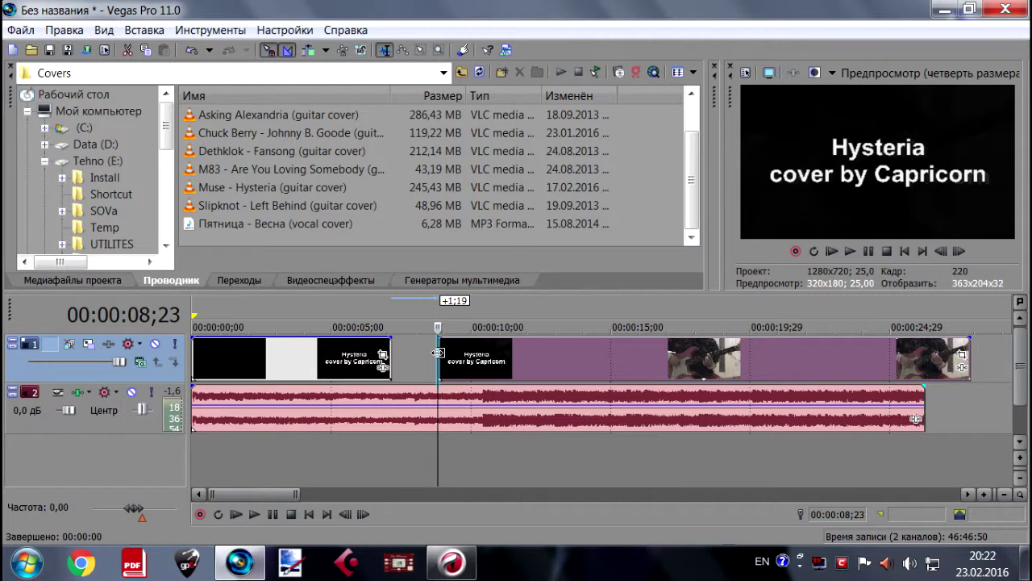
pyautogui.moveTo(437, 354)
pyautogui.mouseDown()
pyautogui.moveTo(408, 354)
pyautogui.moveTo(501, 353)
pyautogui.moveTo(440, 356)
pyautogui.mouseUp()
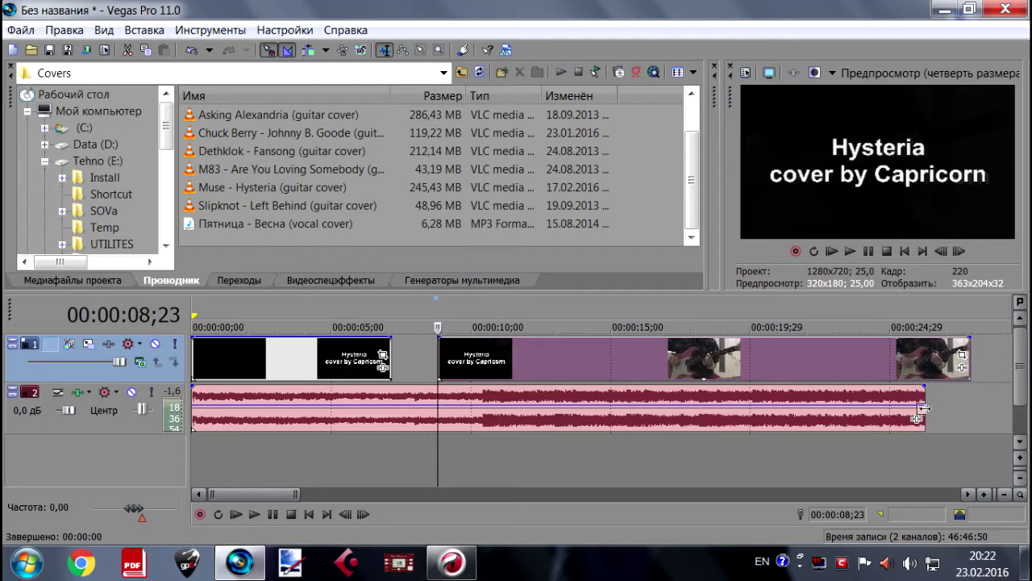
pyautogui.moveTo(924, 417); pyautogui.dragTo(902, 417)
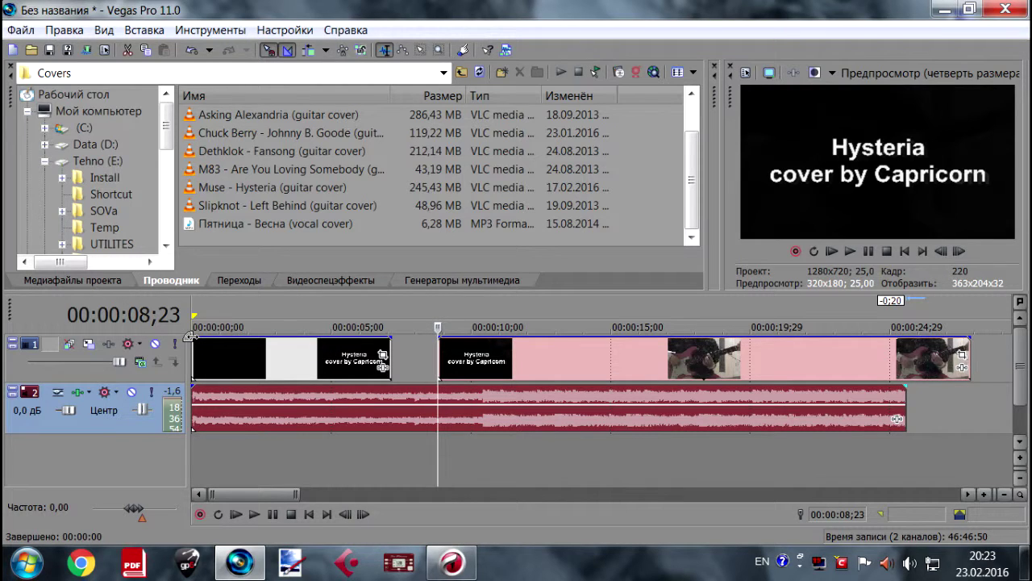
# Add a 1;09 fade-in to the first video piece and preview it from the project start.
pyautogui.moveTo(191, 337); pyautogui.dragTo(227, 337)
pyautogui.click(194, 445)
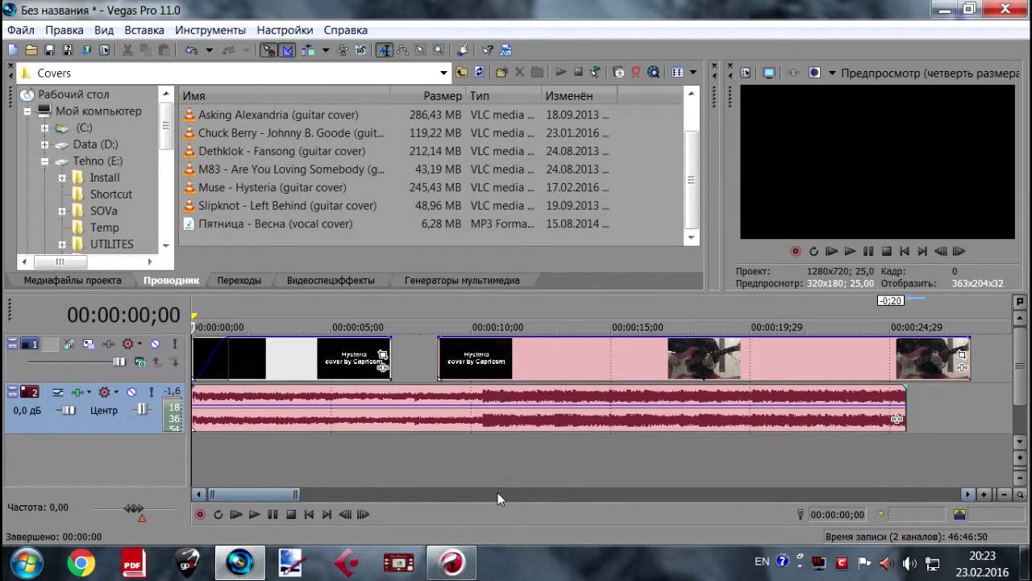
pyautogui.press('space')
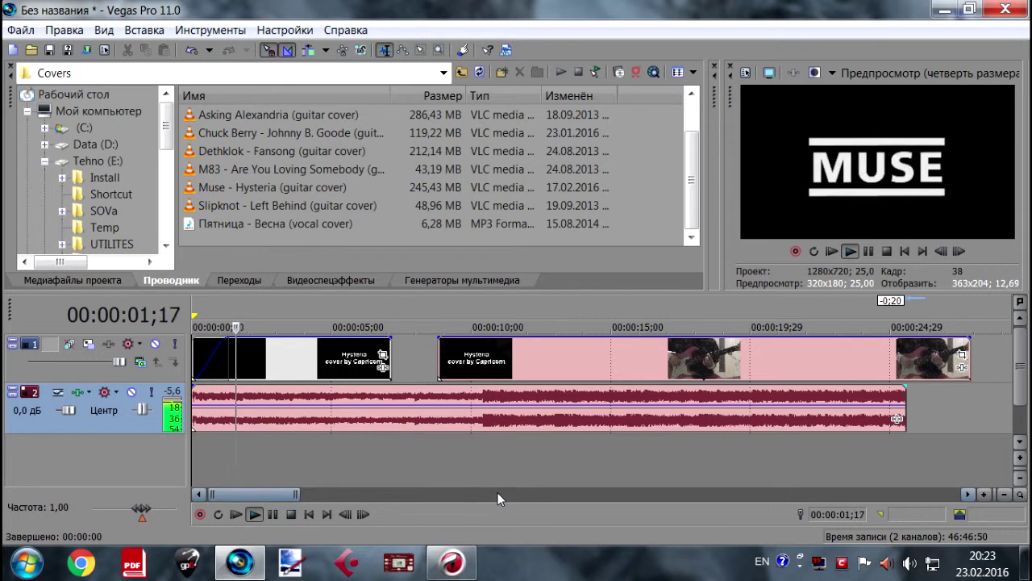
pyautogui.press('space')
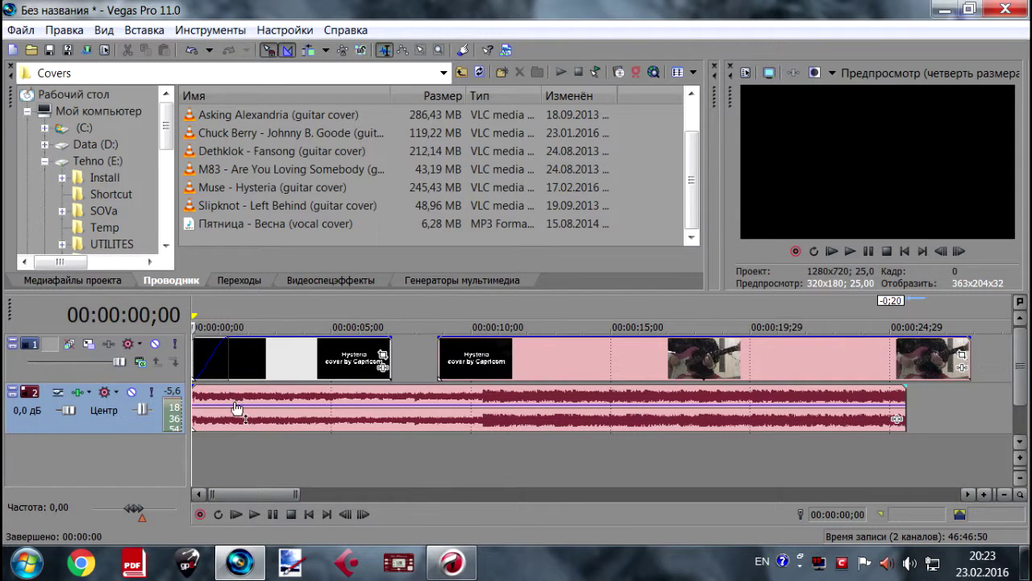
# Add a fade-in to the start of the audio event and play it back from the project start.
pyautogui.moveTo(195, 389); pyautogui.dragTo(282, 395)
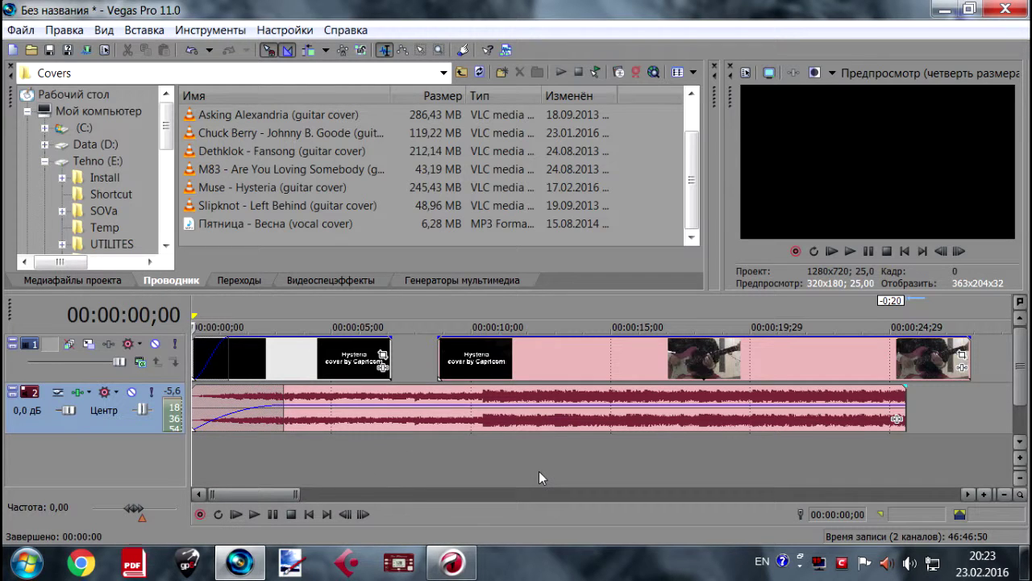
pyautogui.press('space')
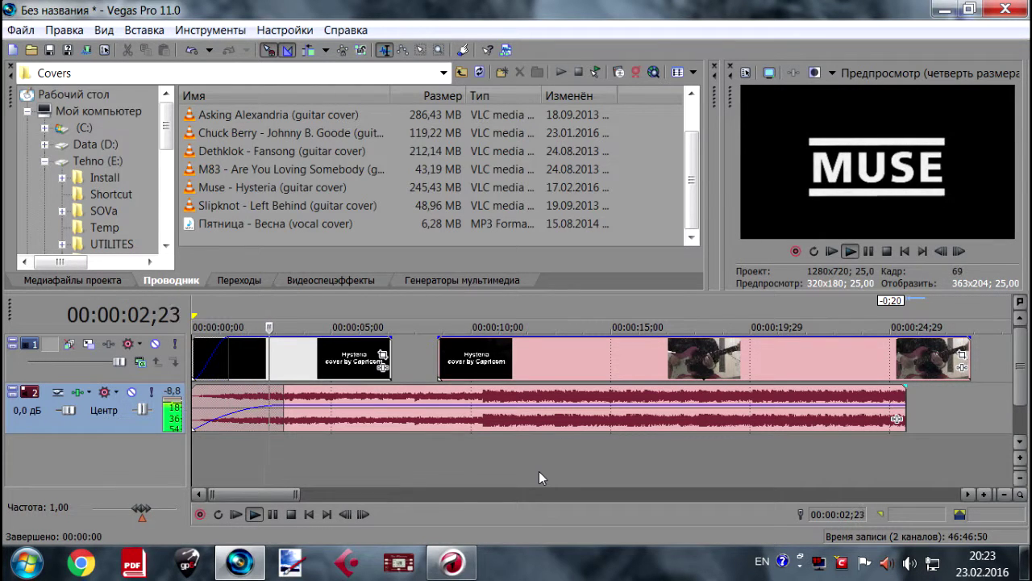
pyautogui.press('space')
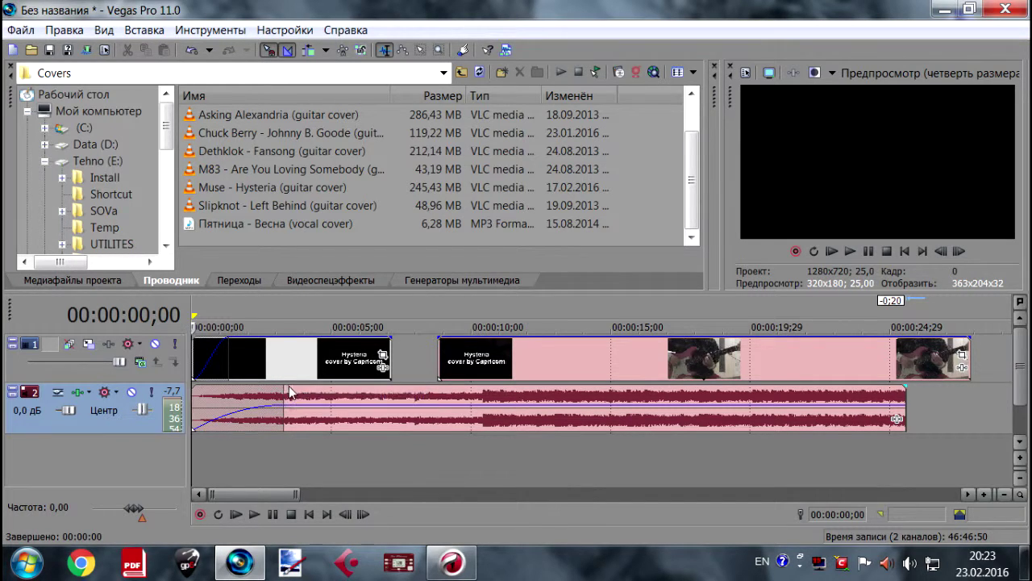
# Shorten the audio fade-in to 1;02, and remove the fade-ins from both the audio and the first video piece.
pyautogui.moveTo(283, 390); pyautogui.dragTo(221, 389)
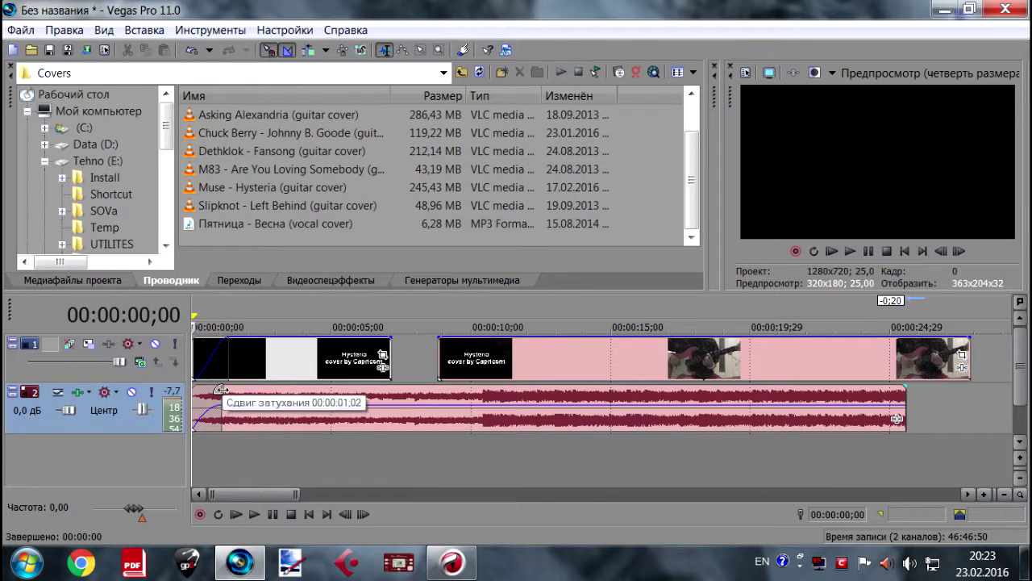
pyautogui.moveTo(221, 390); pyautogui.dragTo(192, 388)
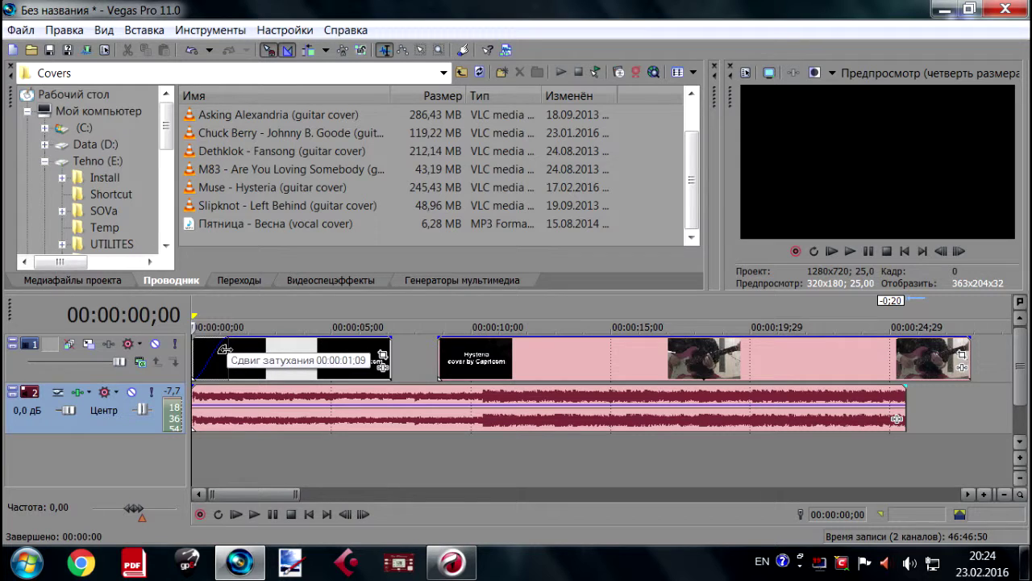
pyautogui.moveTo(227, 348); pyautogui.dragTo(192, 348)
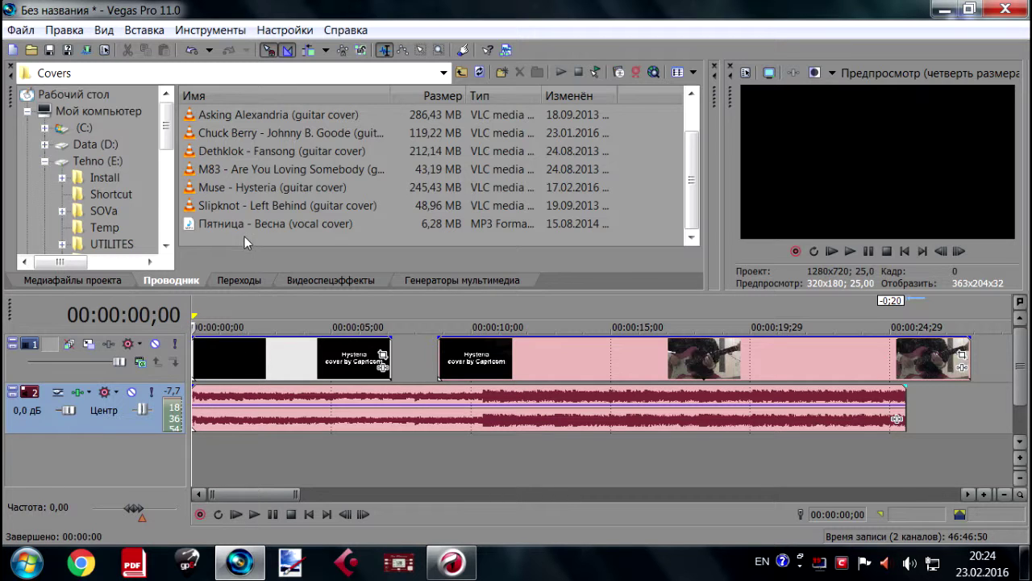
# Display the transitions, move the second video piece 1;19 earlier against the first, and place the cursor at their junction.
pyautogui.click(258, 281)
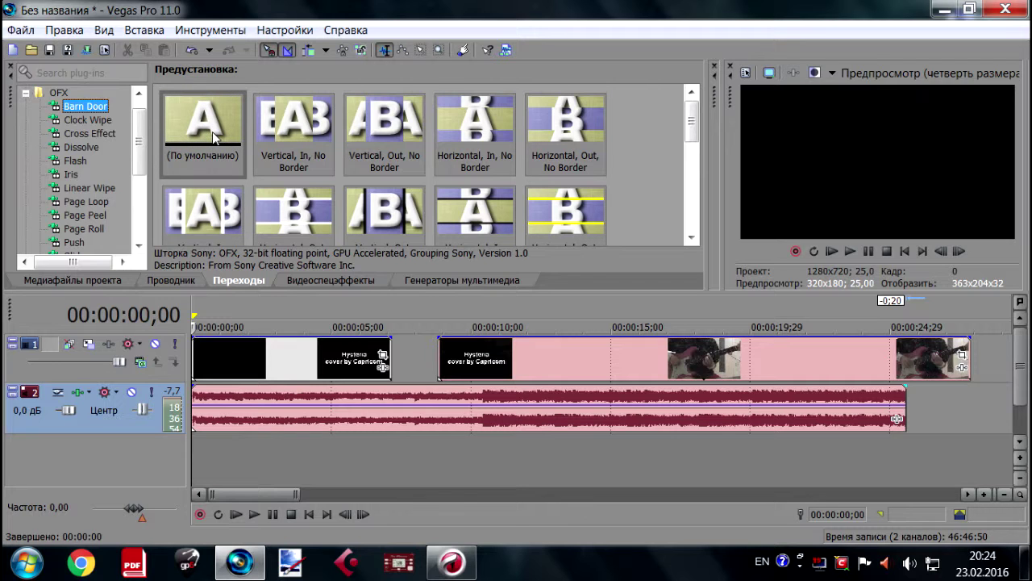
pyautogui.click(475, 362)
pyautogui.moveTo(474, 362); pyautogui.dragTo(465, 375)
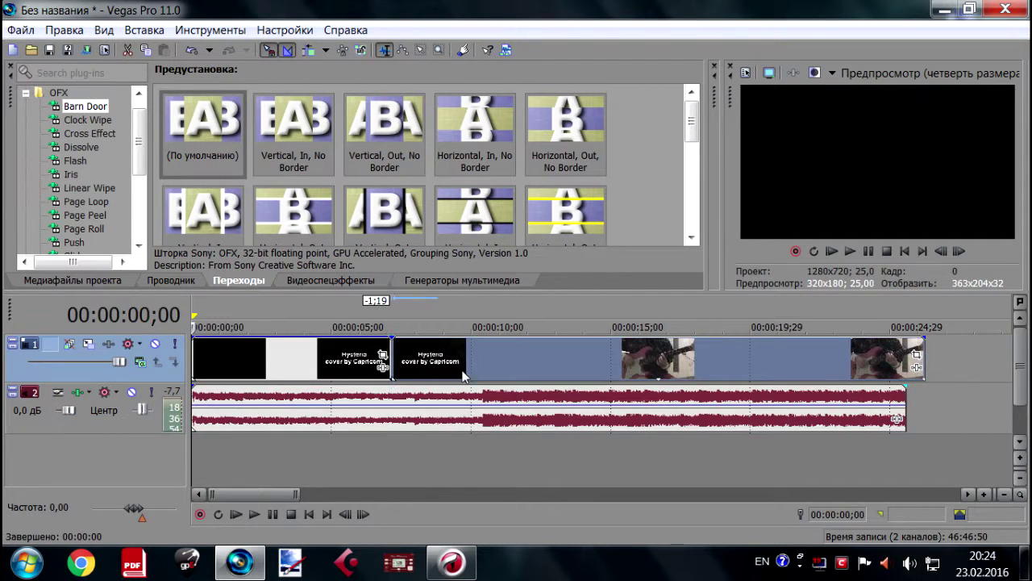
pyautogui.click(986, 494)
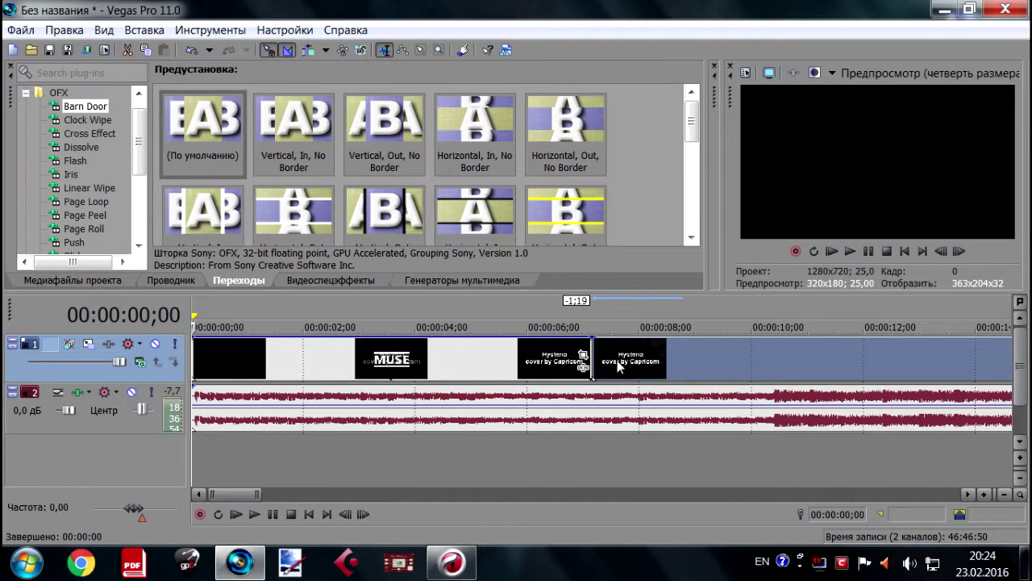
pyautogui.click(590, 442)
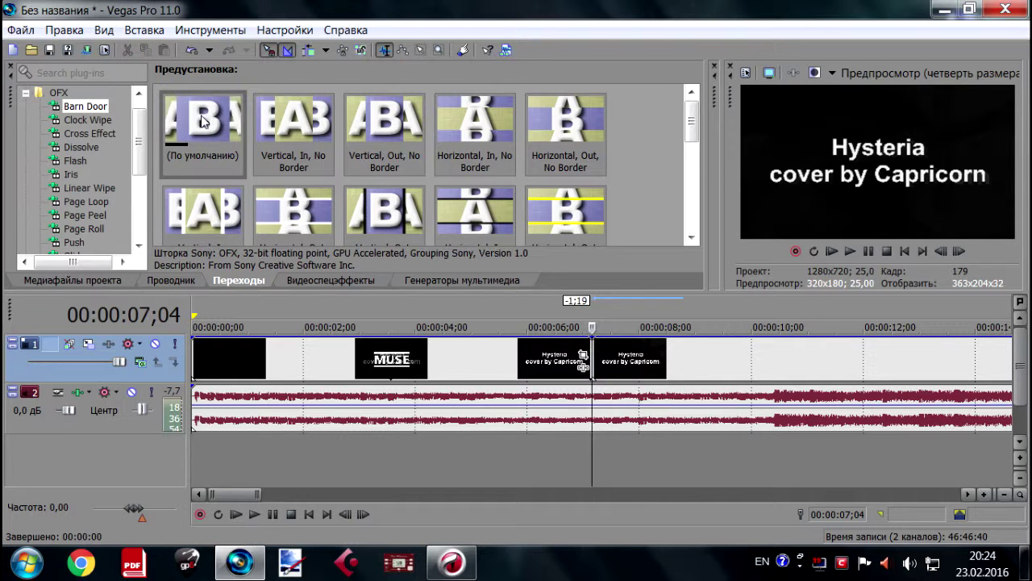
# Apply the default Barn Door transition at the junction of the two video pieces and play it back from 00:00:06;02.
pyautogui.moveTo(210, 124); pyautogui.dragTo(595, 367)
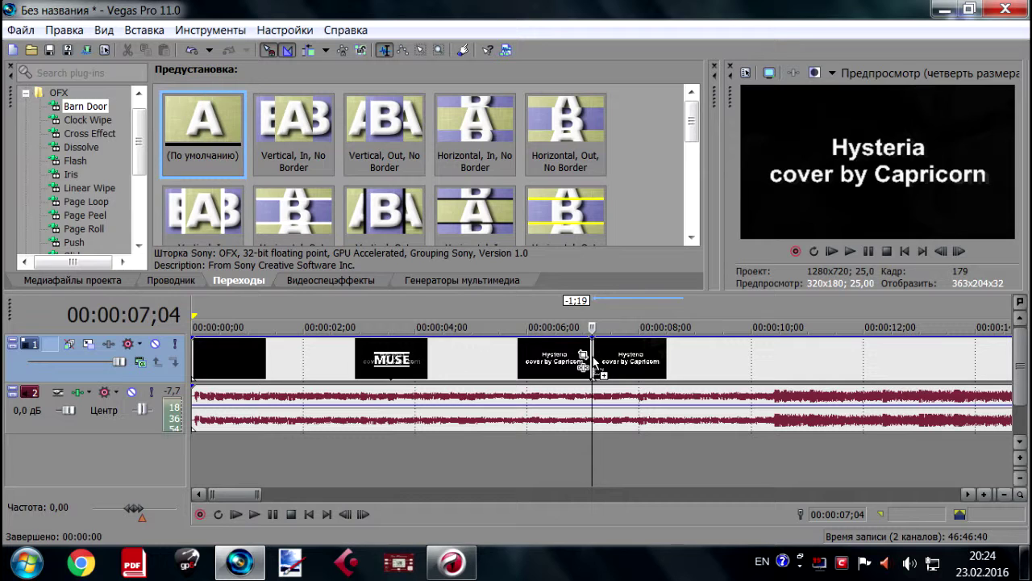
pyautogui.moveTo(595, 367); pyautogui.dragTo(595, 367)
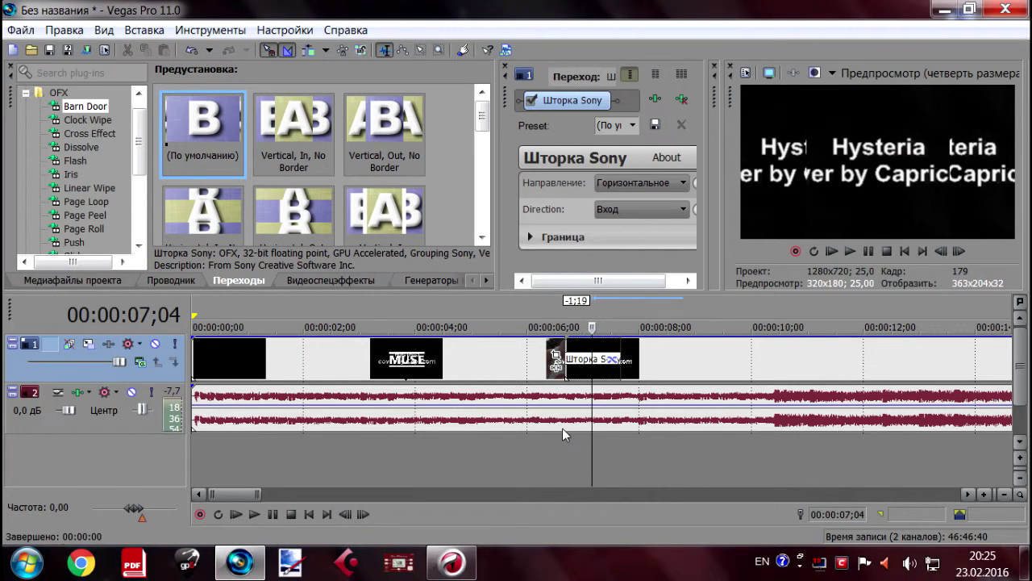
pyautogui.click(531, 459)
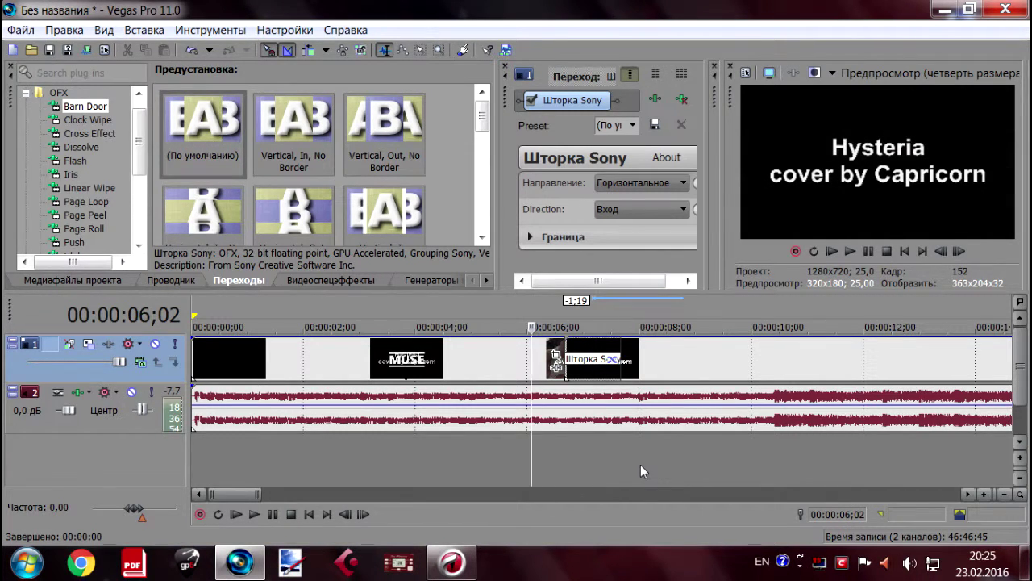
pyautogui.press('space')
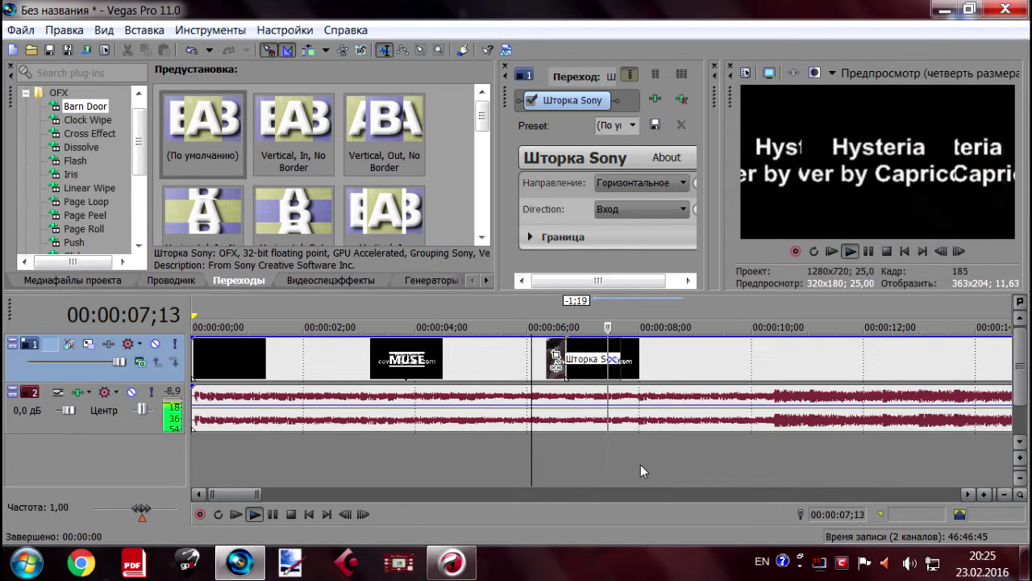
pyautogui.press('space')
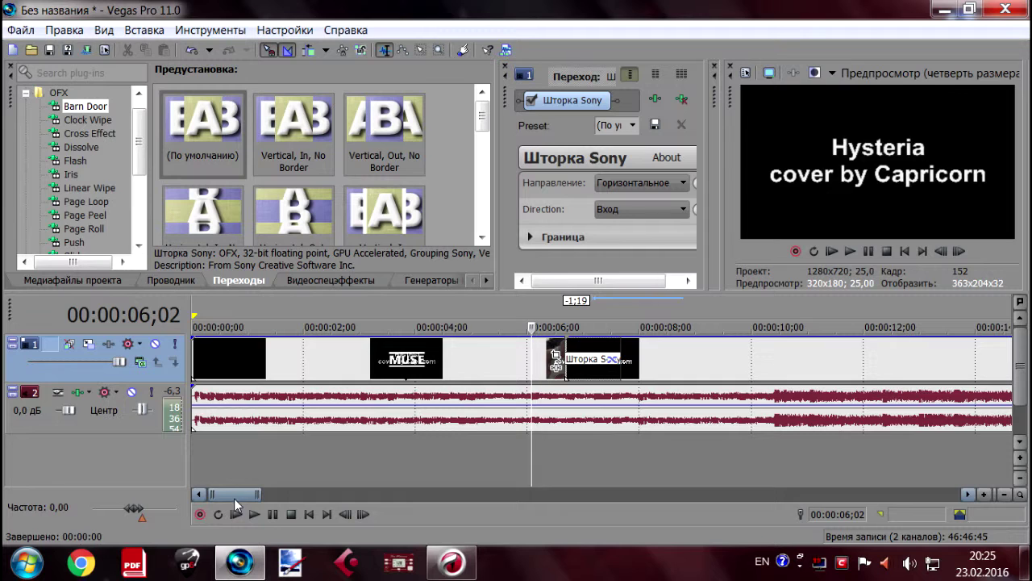
# Zoom the timeline out and back in at several scales to examine the arrangement of the video and audio events.
pyautogui.moveTo(234, 497); pyautogui.dragTo(231, 496)
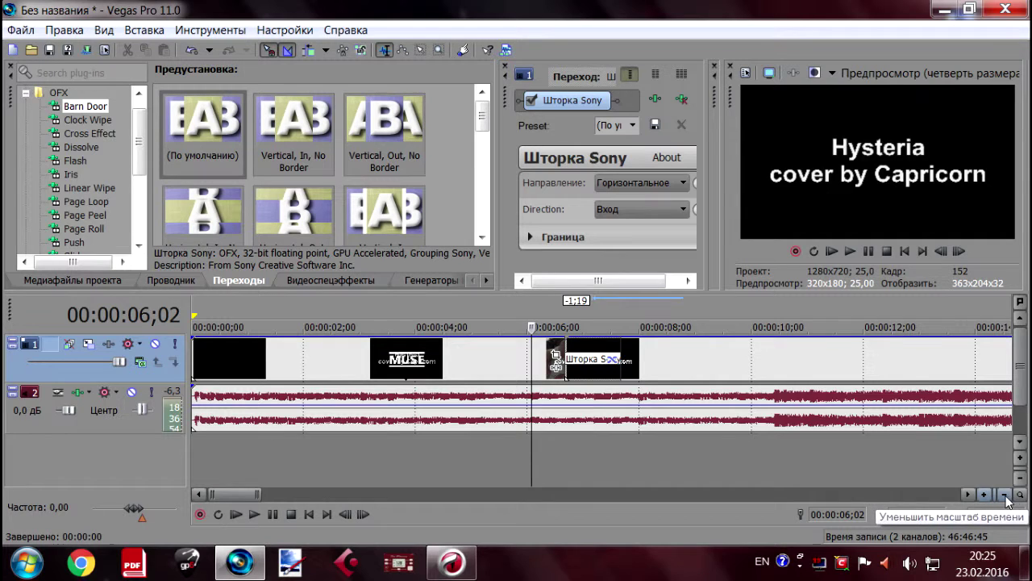
pyautogui.click(1005, 495)
pyautogui.click(1005, 496)
pyautogui.click(1005, 495)
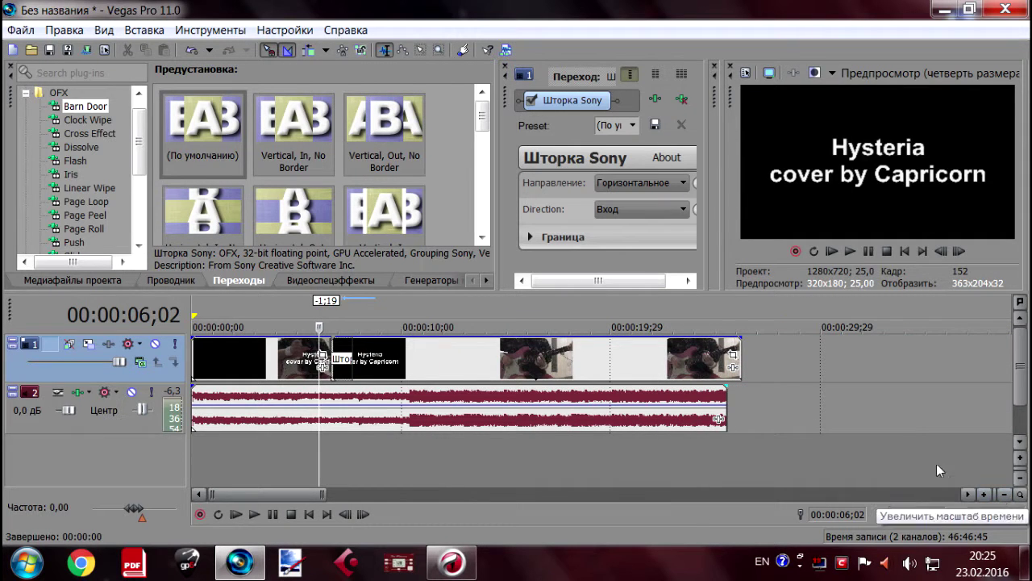
pyautogui.click(983, 494)
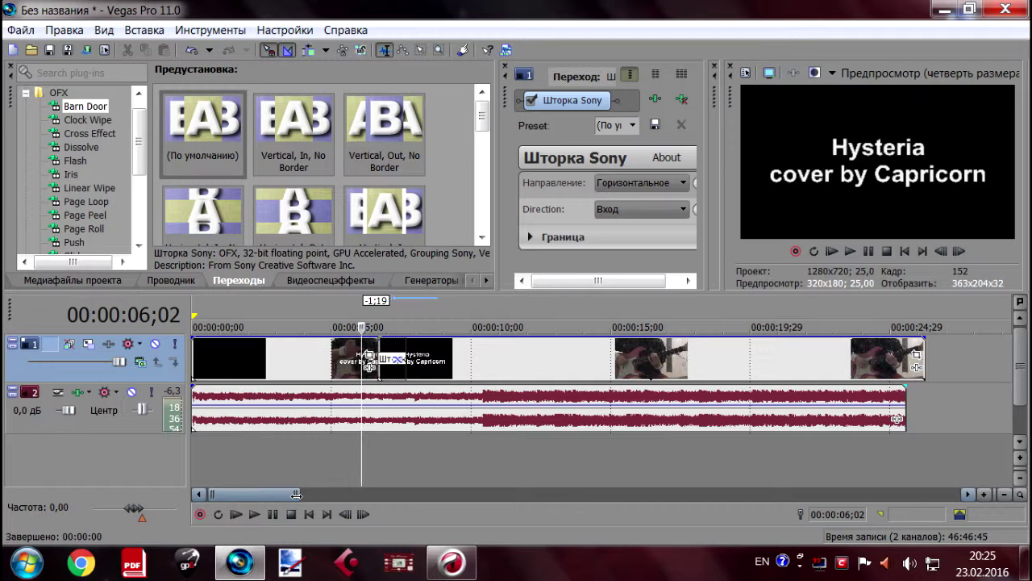
pyautogui.moveTo(296, 494); pyautogui.dragTo(234, 494)
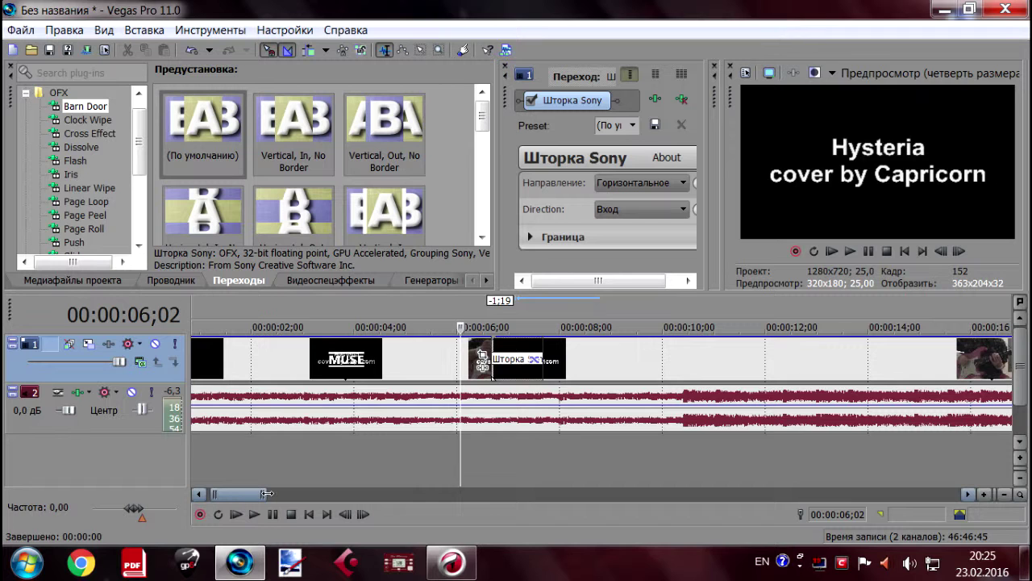
pyautogui.moveTo(262, 493); pyautogui.dragTo(301, 496)
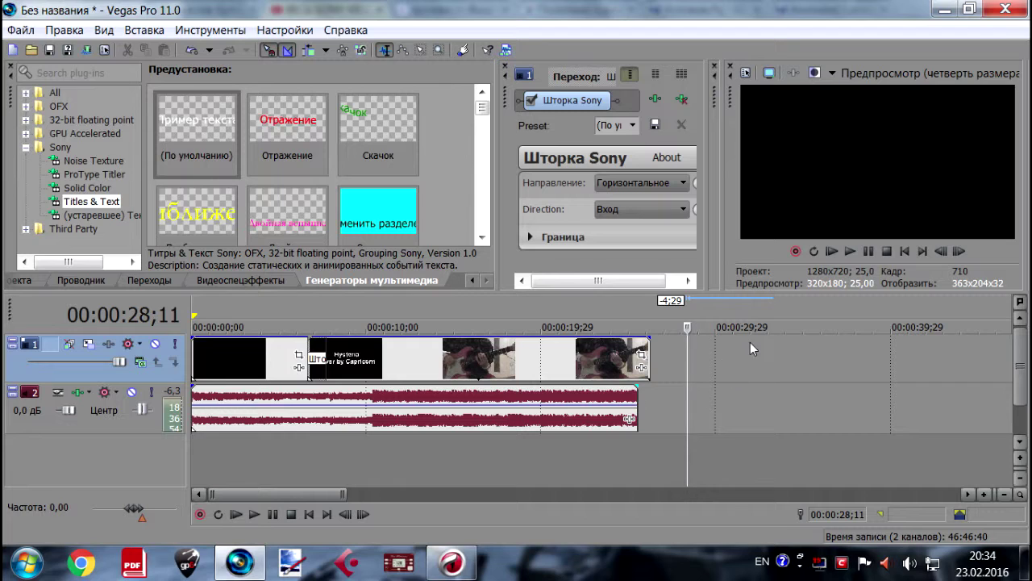
# Insert a text media event with default settings on the video track at 00:00:28;11, and place the cursor just before it at 00:00:28;01.
pyautogui.rightClick(697, 359)
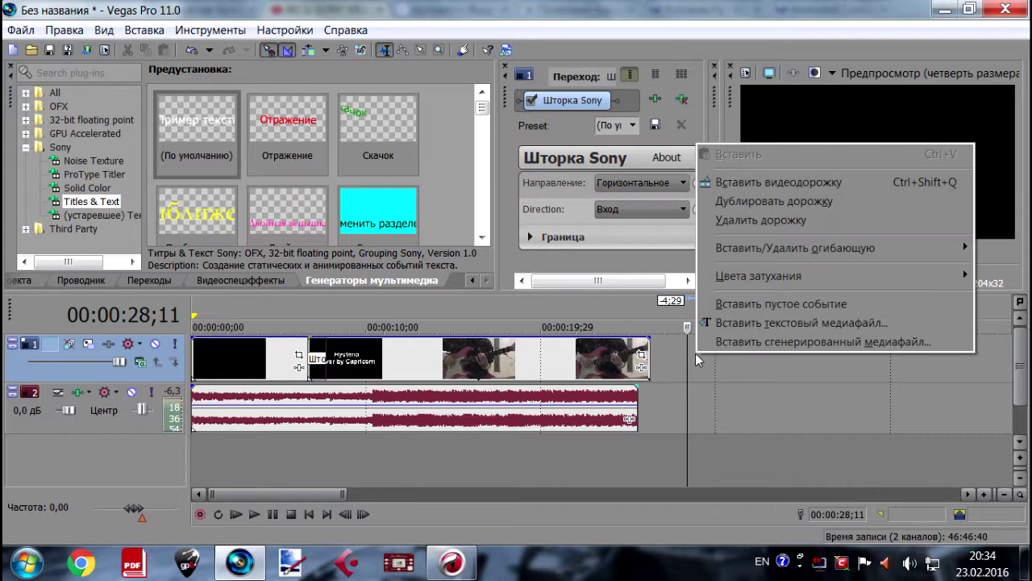
pyautogui.click(739, 326)
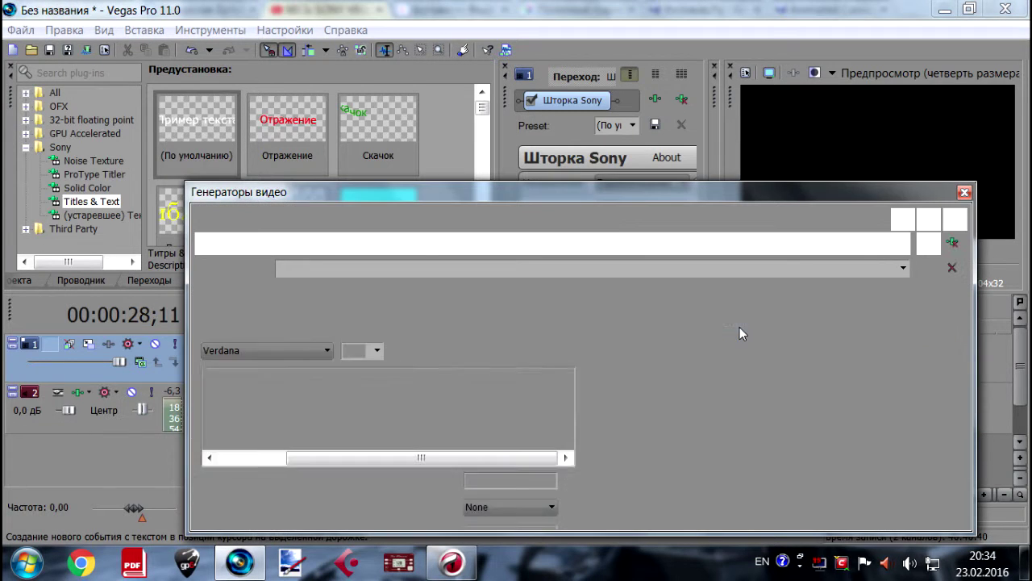
pyautogui.moveTo(652, 196); pyautogui.dragTo(620, 178)
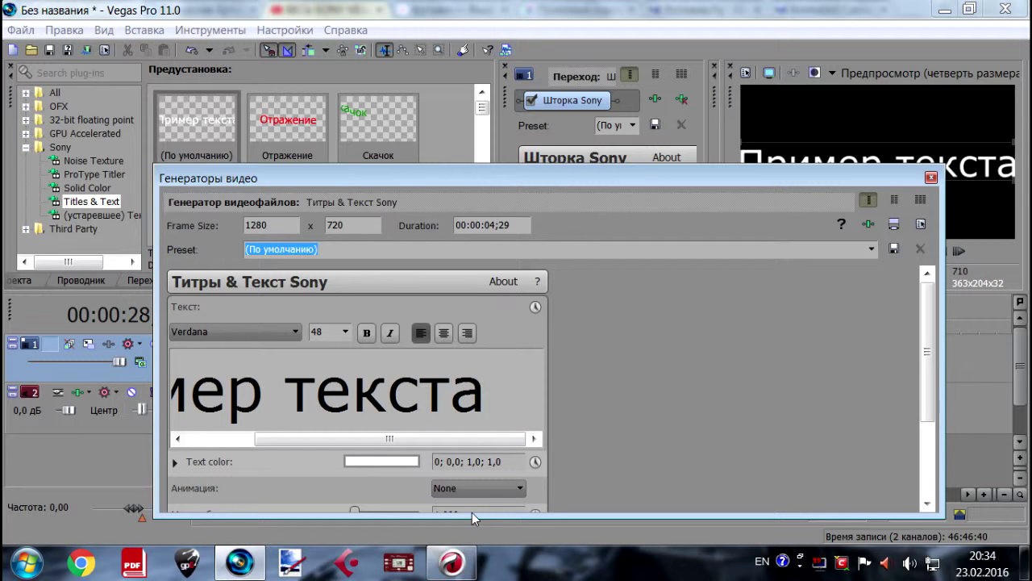
pyautogui.moveTo(472, 516); pyautogui.dragTo(472, 547)
pyautogui.moveTo(926, 346); pyautogui.dragTo(894, 184)
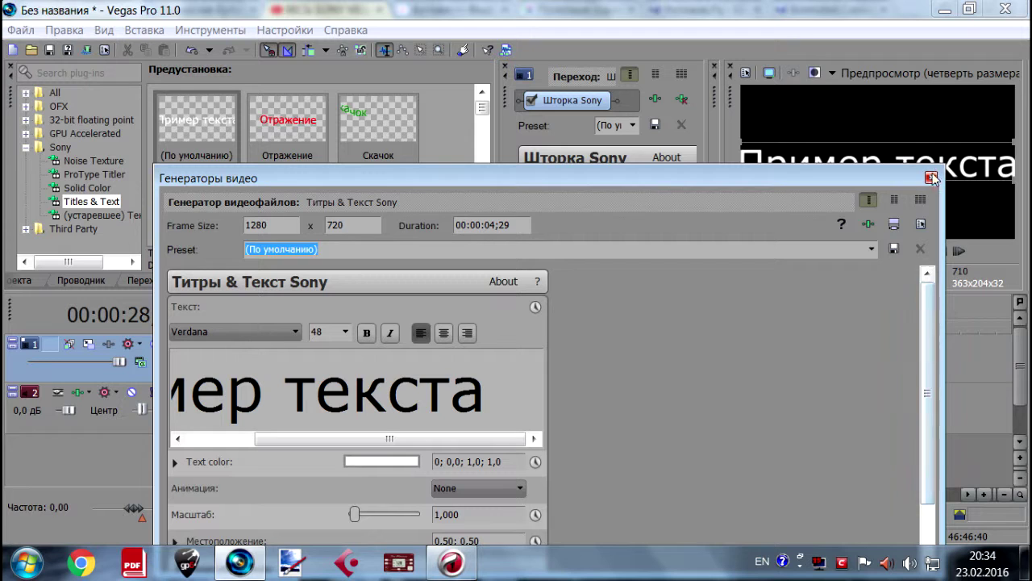
pyautogui.click(931, 179)
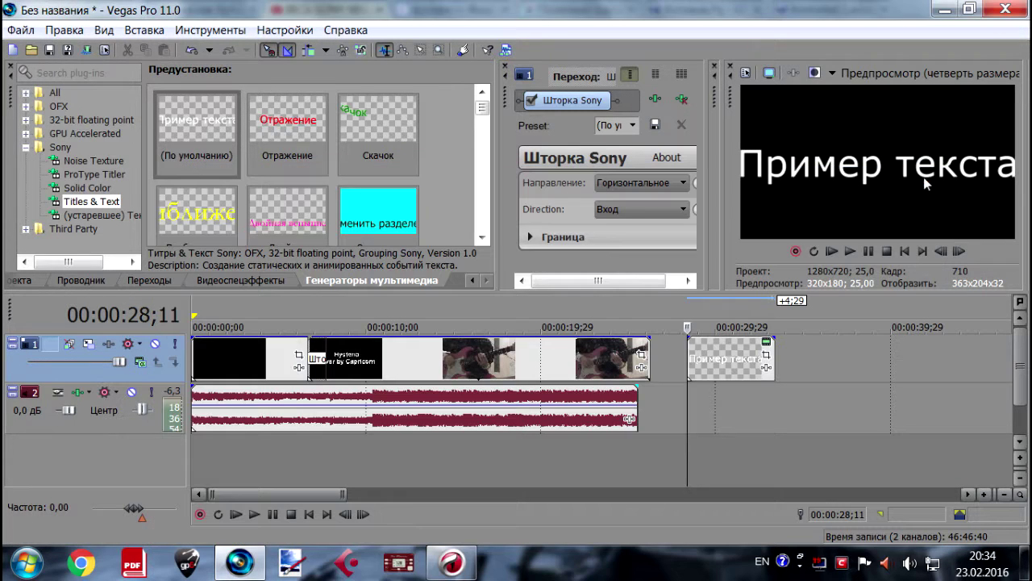
pyautogui.click(719, 406)
pyautogui.click(681, 405)
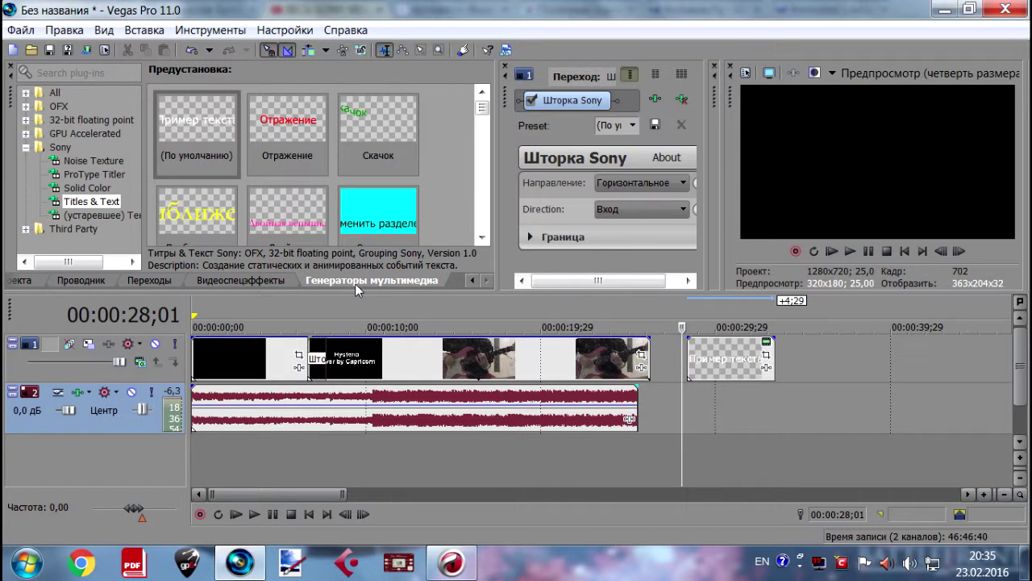
# Browse the presets of the ProType Titler, legacy Sony Text and Titles & Text generators, ending on Titles & Text.
pyautogui.click(58, 177)
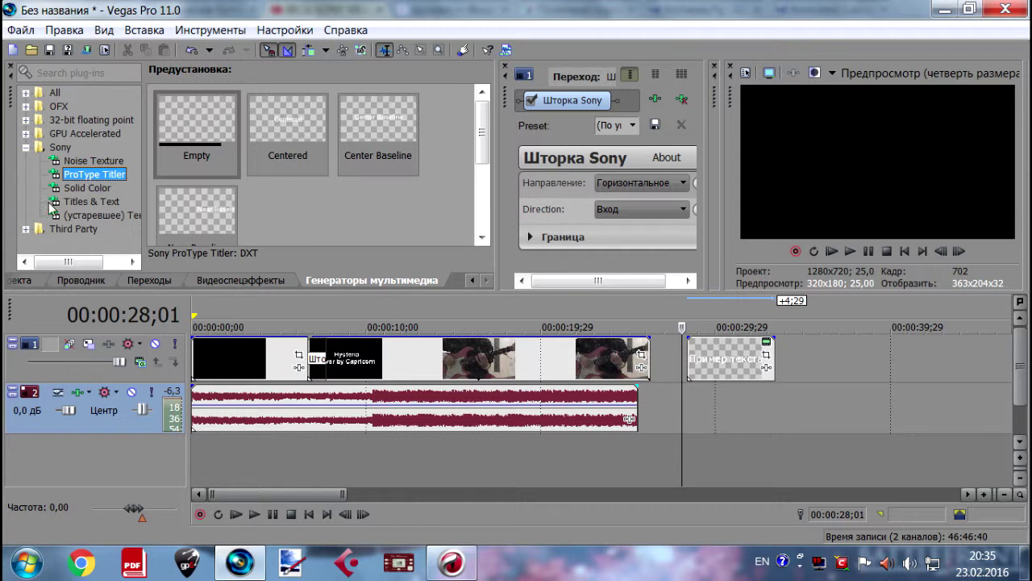
pyautogui.click(54, 203)
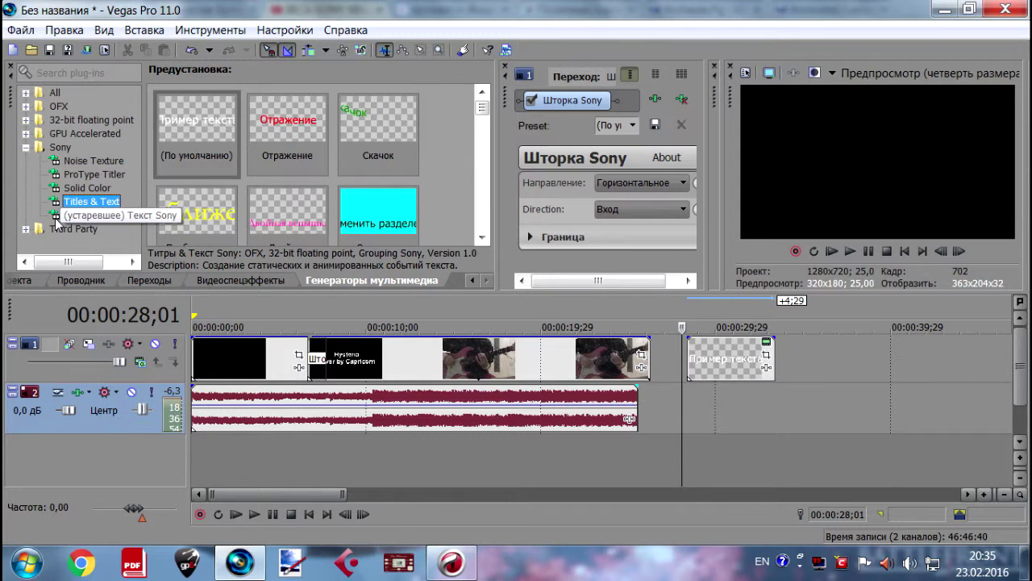
pyautogui.click(55, 214)
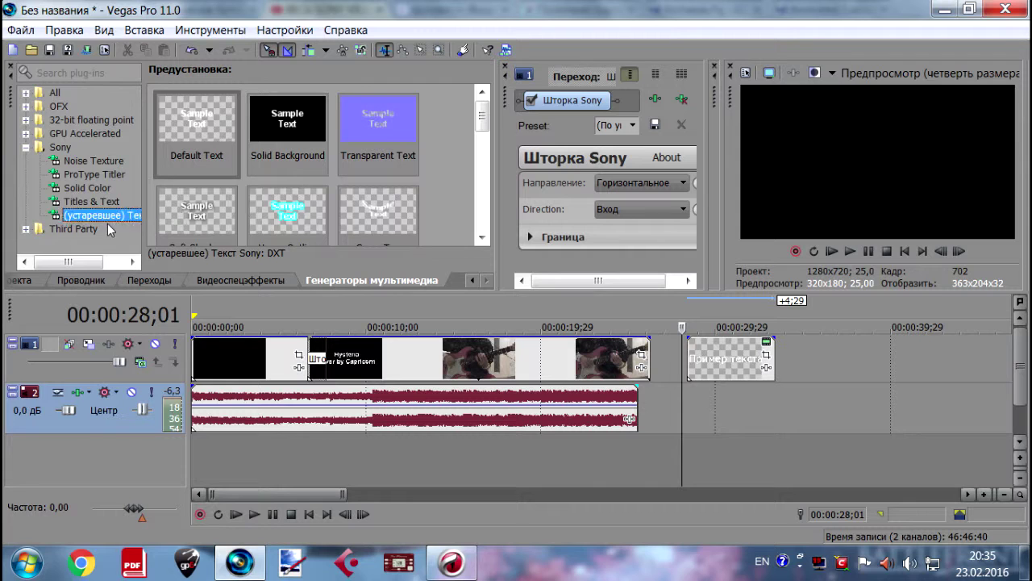
pyautogui.click(307, 127)
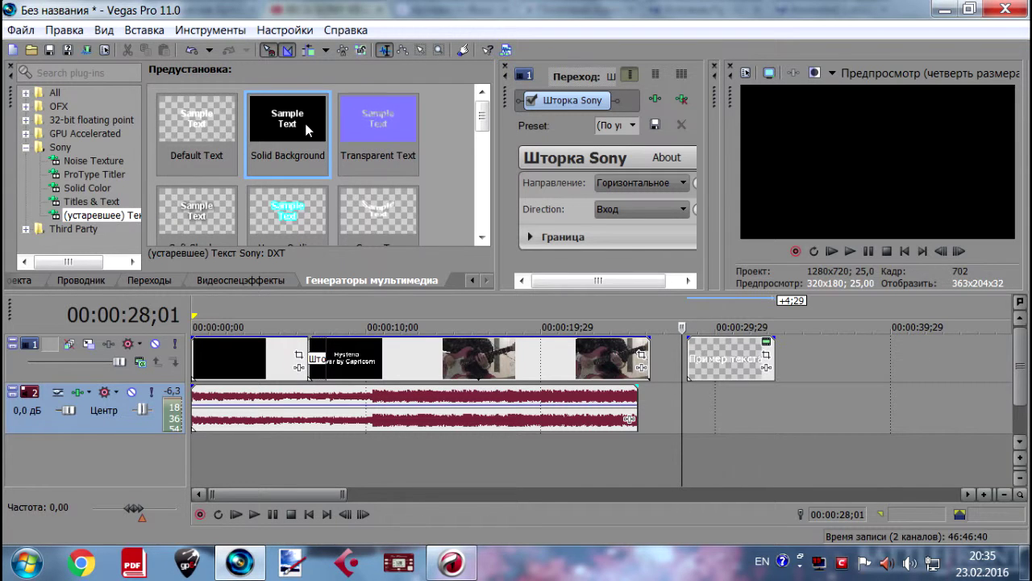
pyautogui.scroll(-2, 482, 136)
pyautogui.click(381, 133)
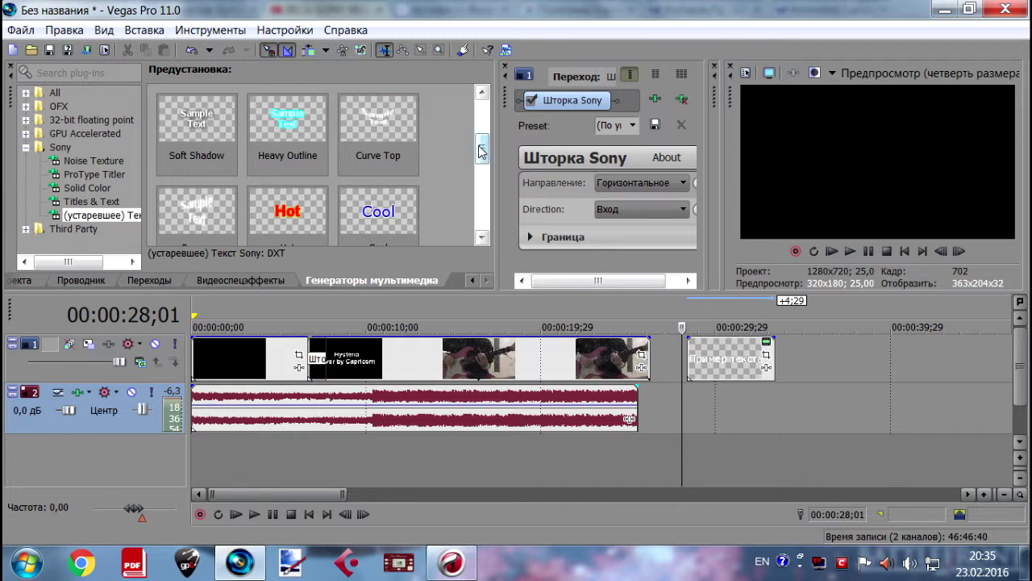
pyautogui.moveTo(487, 150); pyautogui.dragTo(482, 121)
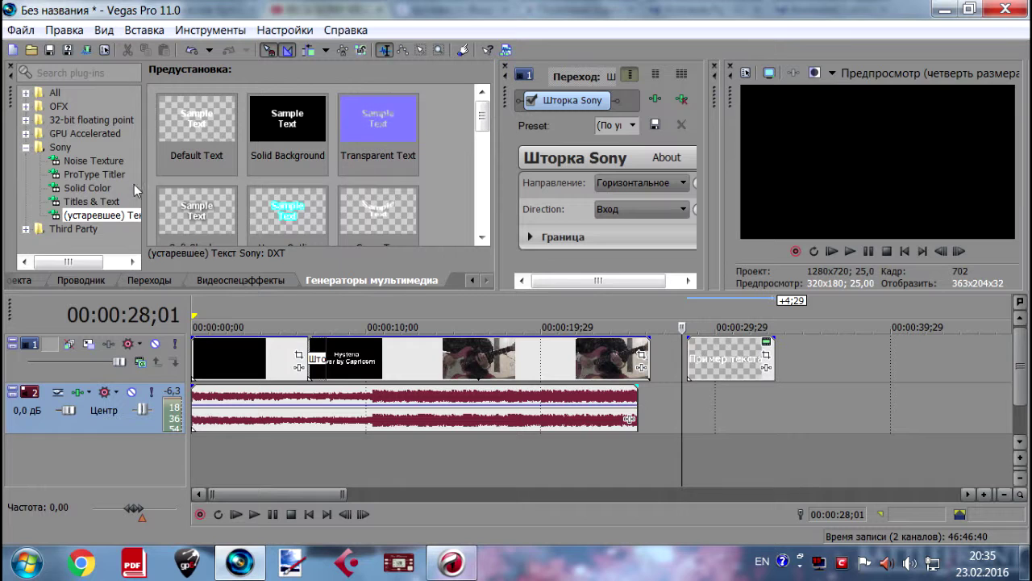
pyautogui.click(77, 201)
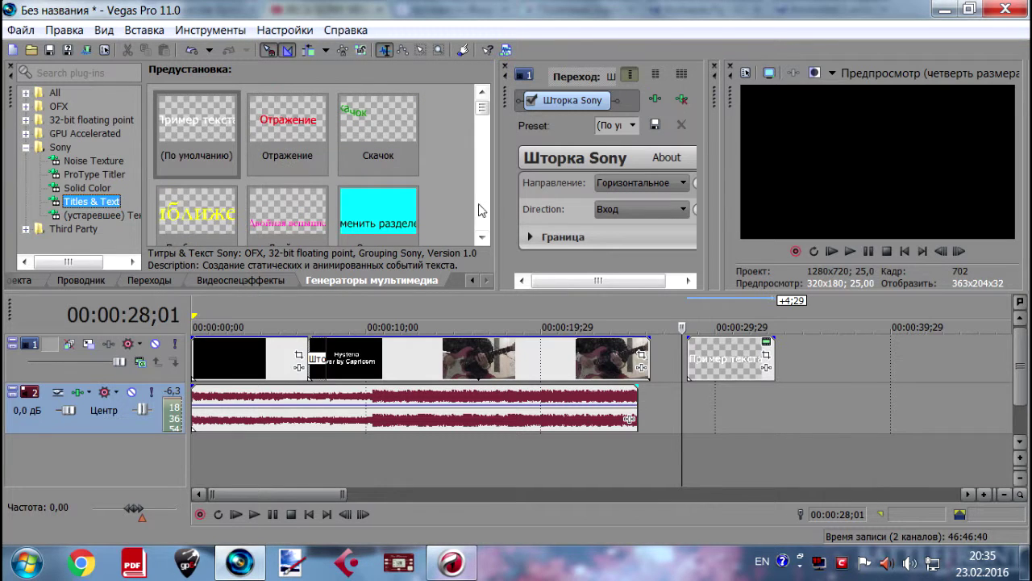